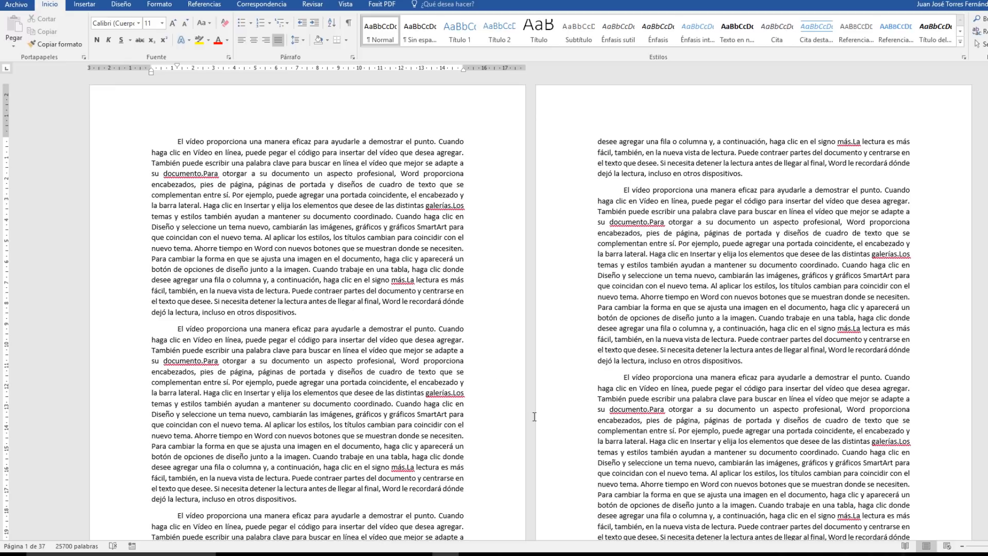
# Split the paragraph on page 4 in two just before the sentence starting "Ahorre tiempo en Word".
pyautogui.scroll(-15, 534, 416)
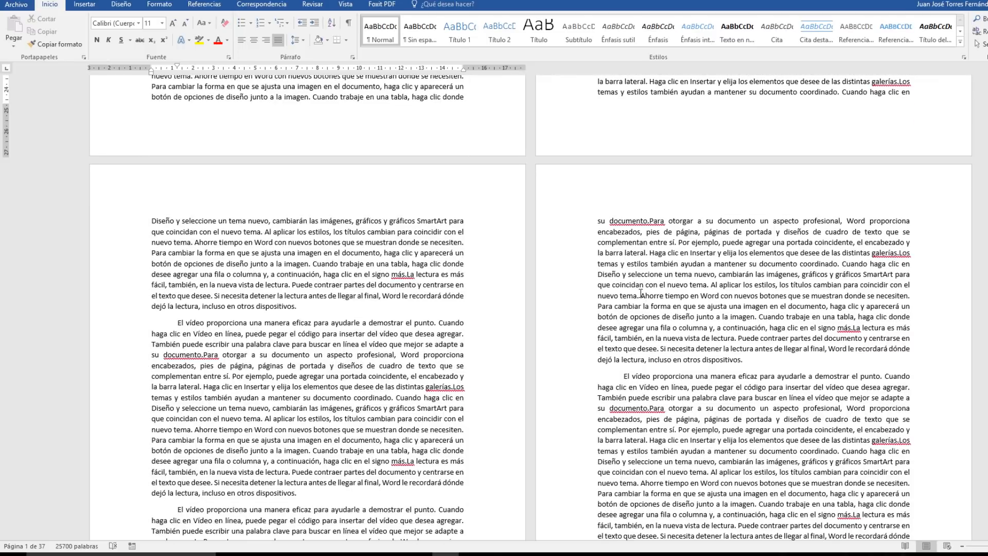
pyautogui.moveTo(638, 295); pyautogui.dragTo(742, 363)
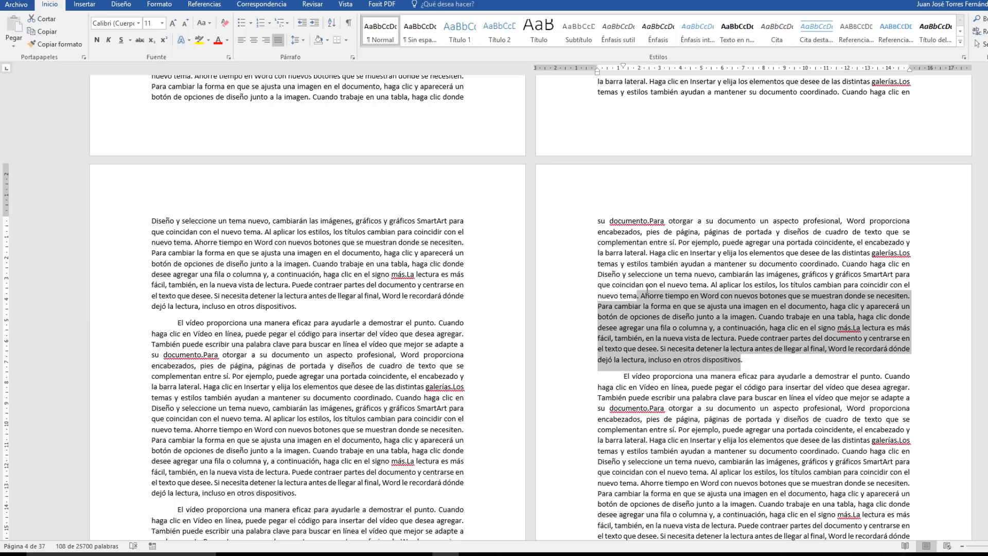
pyautogui.click(657, 338)
pyautogui.click(641, 294)
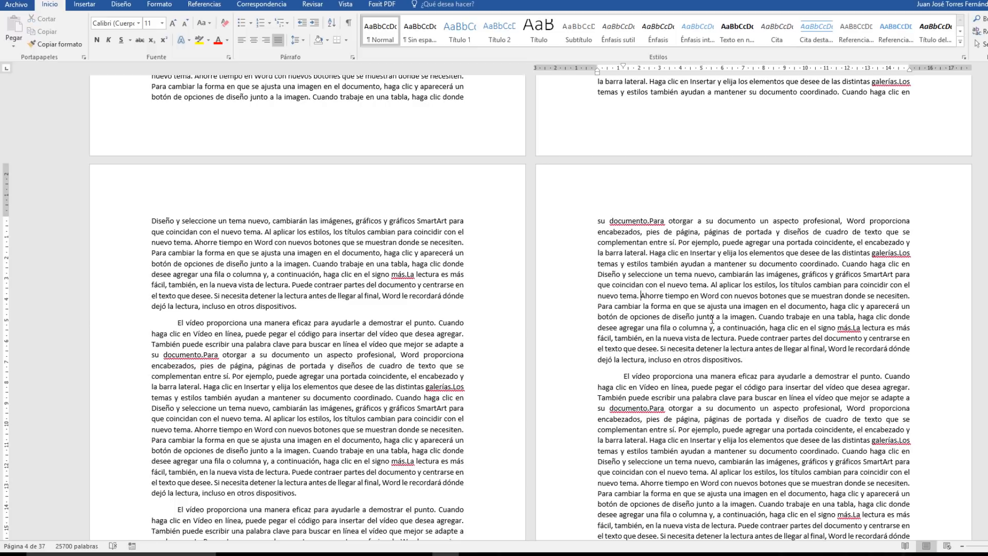
pyautogui.press('Return')
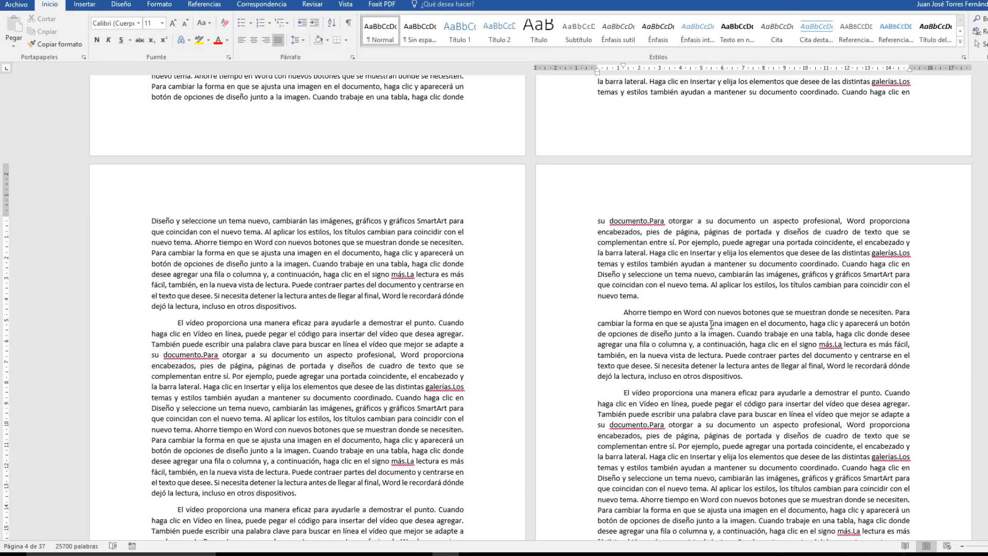
# Italicize the new "Ahorre tiempo en Word" paragraph and set its left and right indents to 0,5 cm.
pyautogui.moveTo(586, 320); pyautogui.dragTo(594, 380)
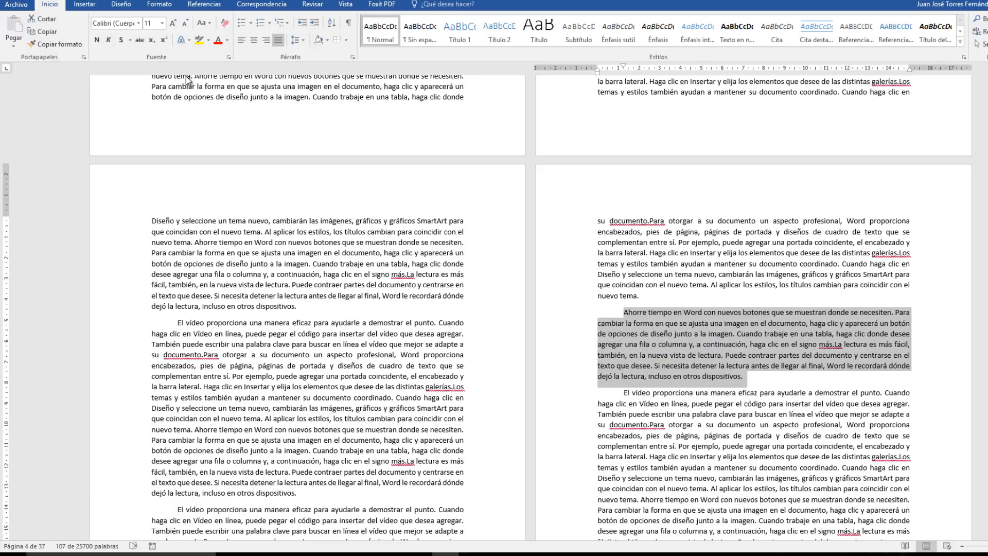
pyautogui.click(109, 40)
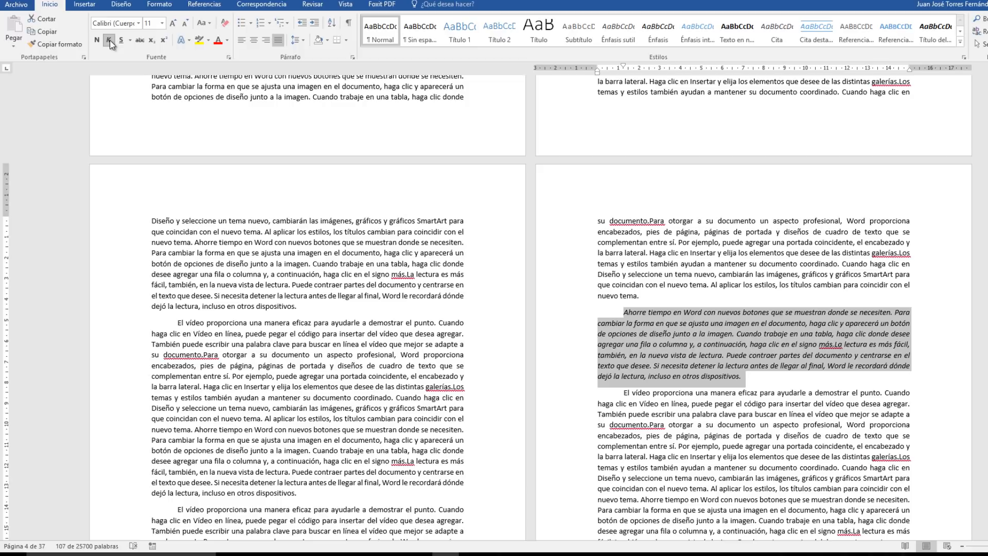
pyautogui.click(353, 57)
pyautogui.click(471, 211)
pyautogui.click(471, 211)
pyautogui.click(471, 211)
pyautogui.click(471, 211)
pyautogui.click(470, 211)
pyautogui.click(471, 224)
pyautogui.click(471, 224)
pyautogui.click(470, 225)
pyautogui.click(471, 224)
pyautogui.click(470, 225)
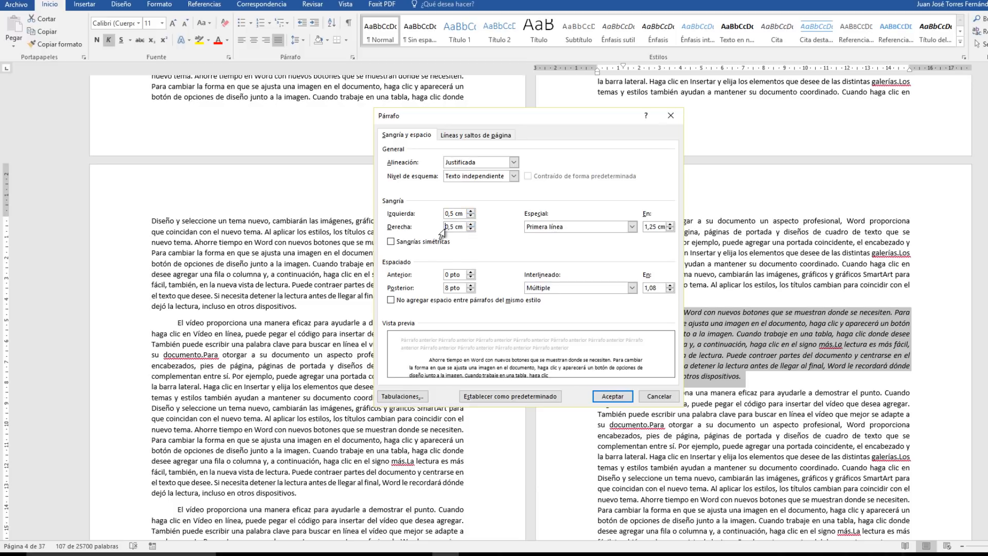
pyautogui.click(612, 396)
pyautogui.click(690, 446)
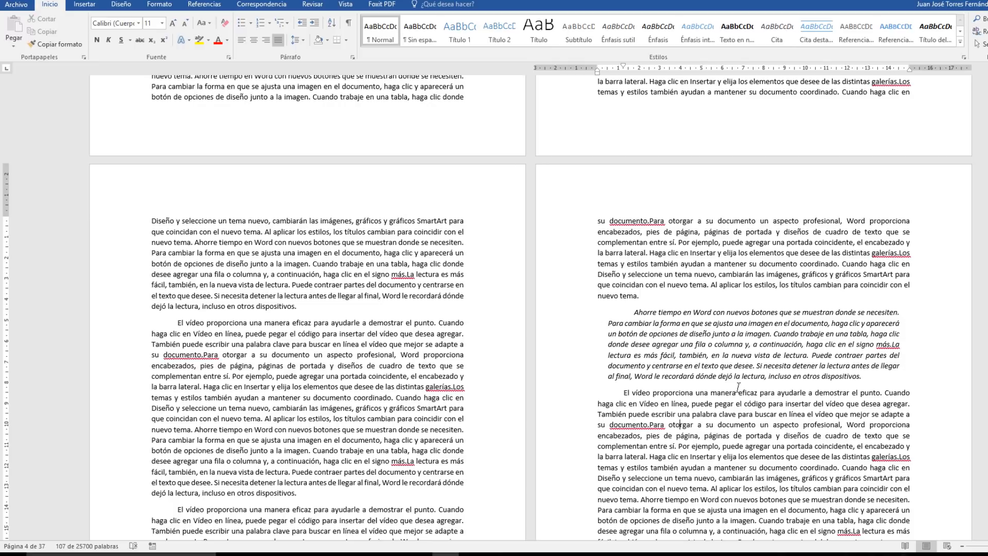
# Place the cursor at the end of the italic paragraph and set the citation style to APA Sexta edición.
pyautogui.click(866, 376)
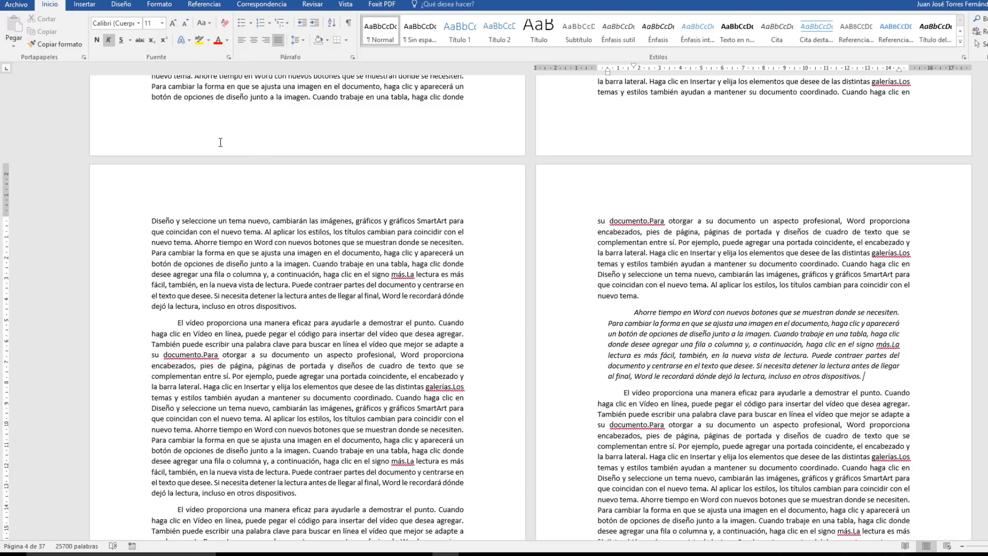
pyautogui.click(204, 4)
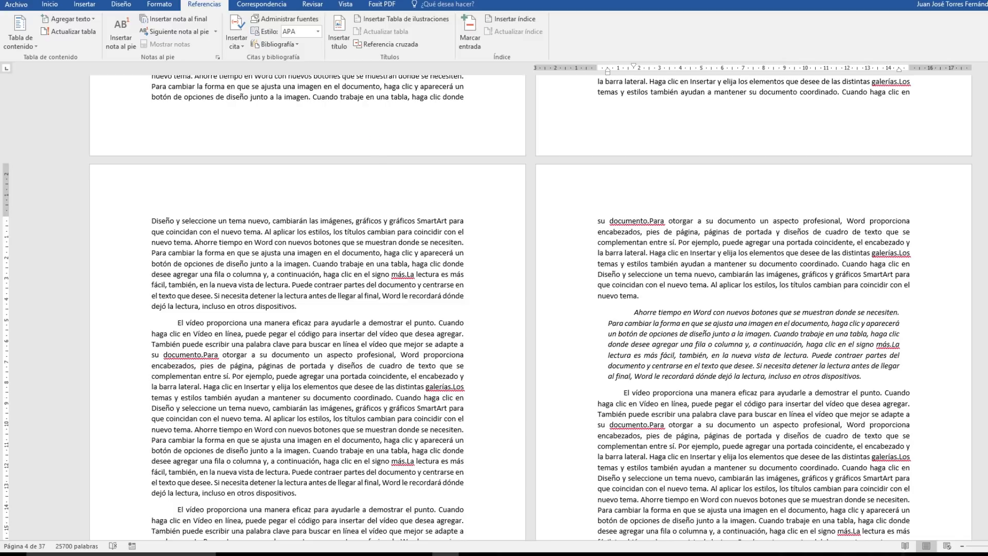
pyautogui.moveTo(220, 13)
pyautogui.mouseDown()
pyautogui.moveTo(329, 64)
pyautogui.moveTo(358, 103)
pyautogui.mouseUp()
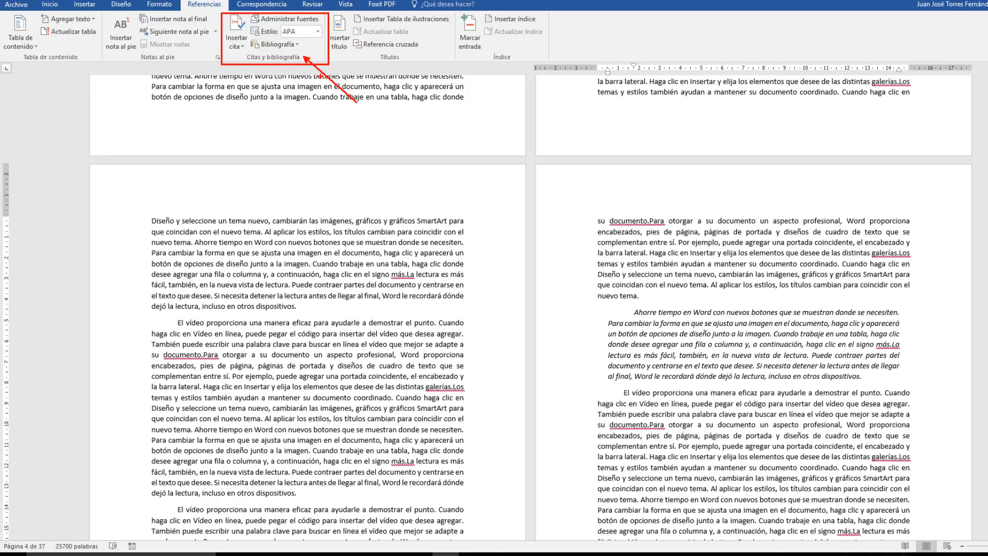
pyautogui.moveTo(247, 22); pyautogui.dragTo(326, 40)
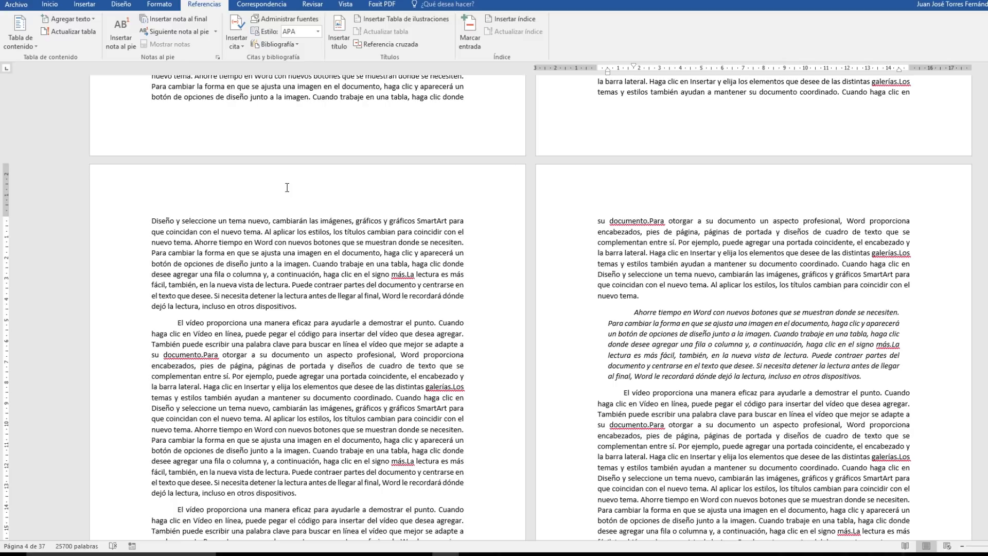
pyautogui.click(319, 32)
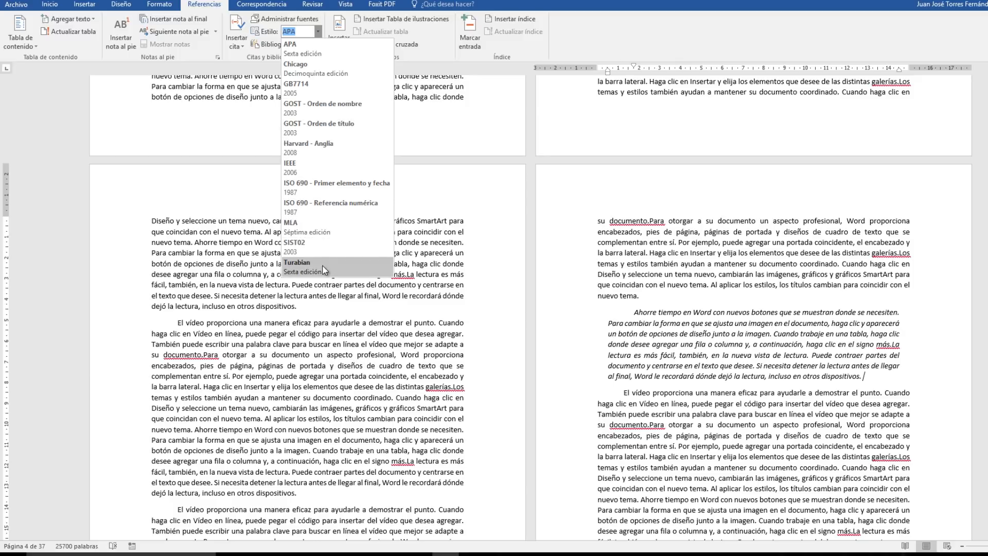
pyautogui.click(335, 55)
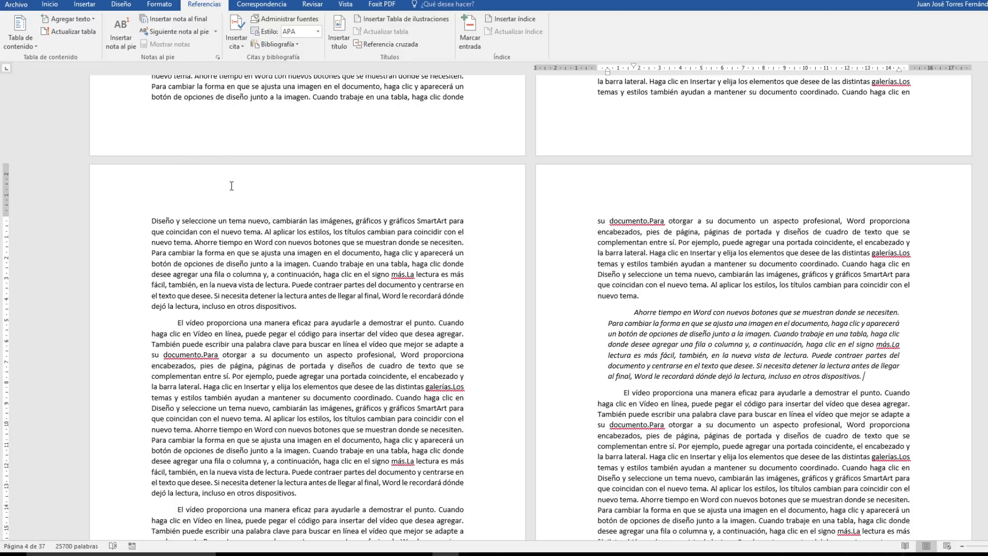
# Start creating a new bibliographic source for a citation at the end of the italic paragraph.
pyautogui.click(238, 35)
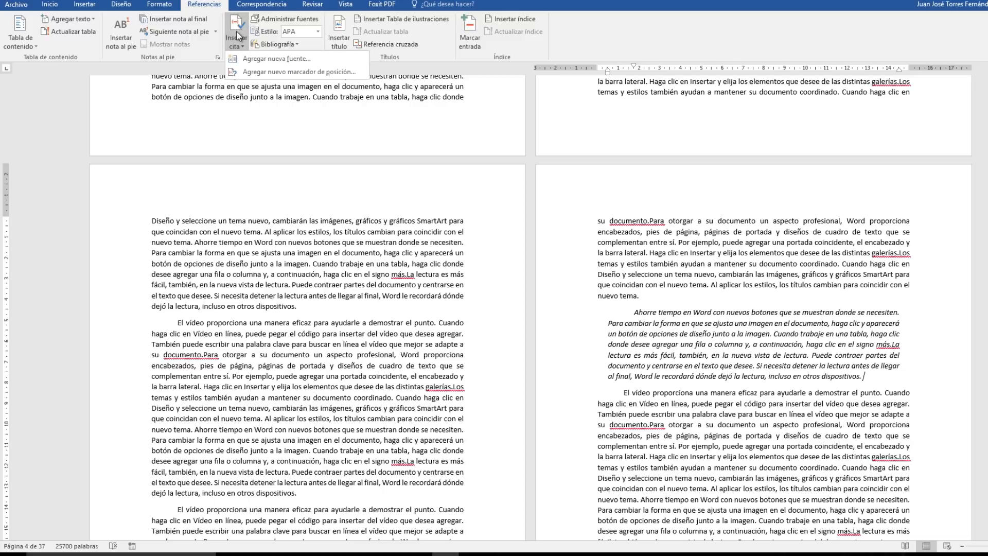
pyautogui.click(314, 59)
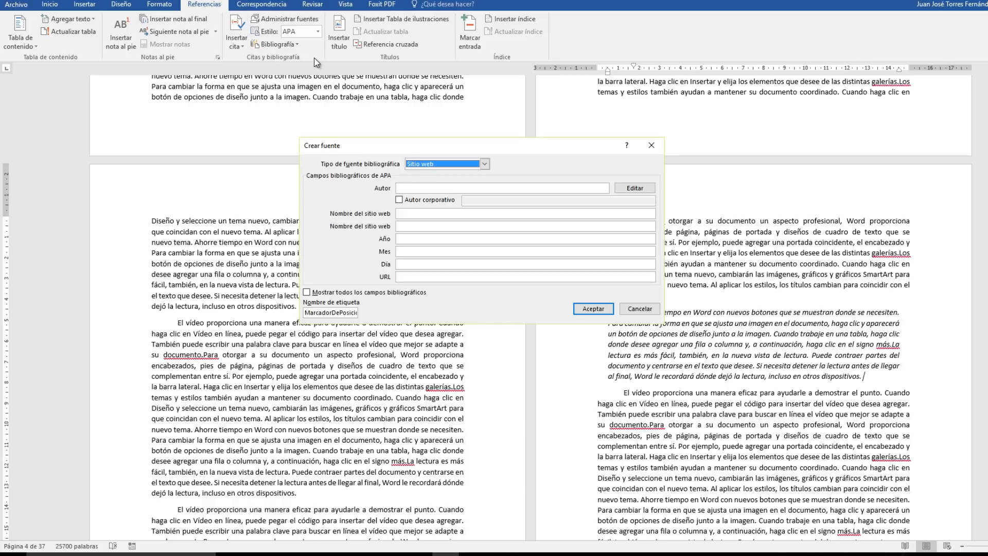
pyautogui.hotkey('ctrl', '2')
pyautogui.moveTo(299, 135); pyautogui.dragTo(419, 231)
pyautogui.moveTo(299, 135); pyautogui.dragTo(669, 322)
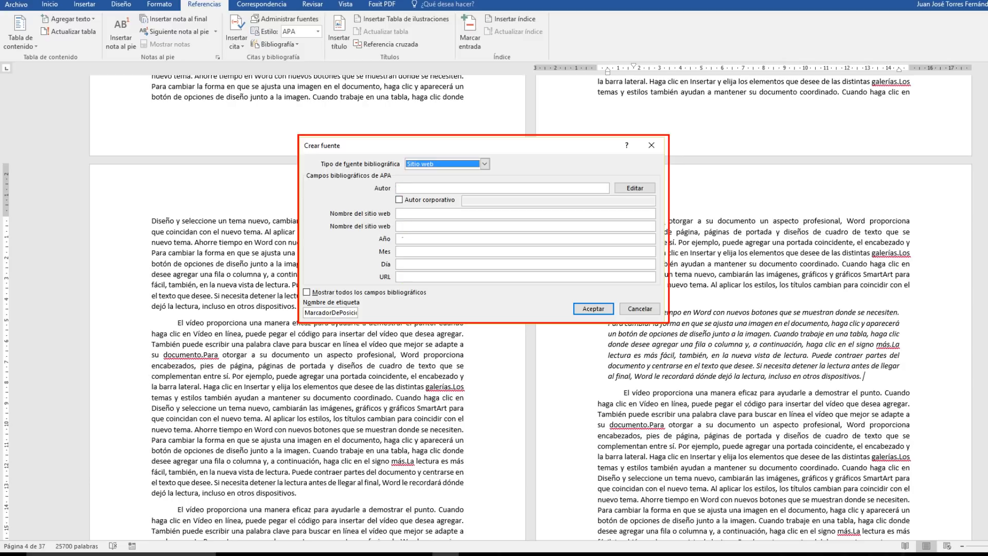
pyautogui.press('Escape')
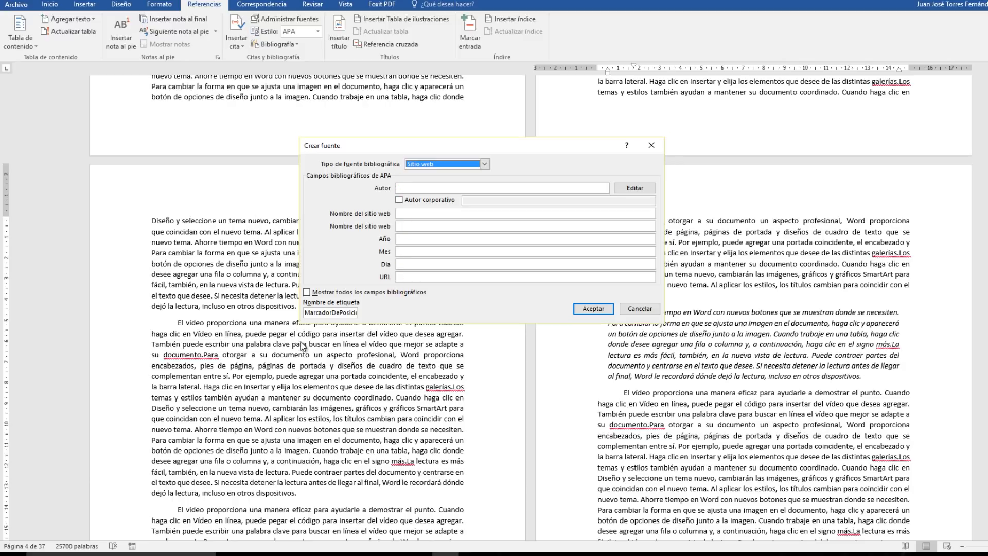
# Show all bibliographic fields for the Sitio web source and look through the complete list.
pyautogui.click(307, 292)
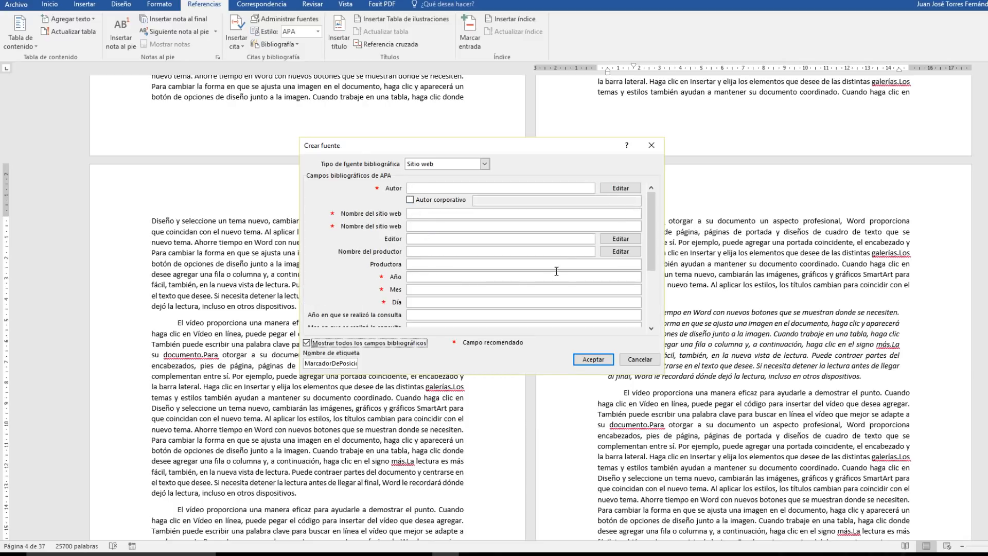
pyautogui.moveTo(647, 227); pyautogui.dragTo(650, 282)
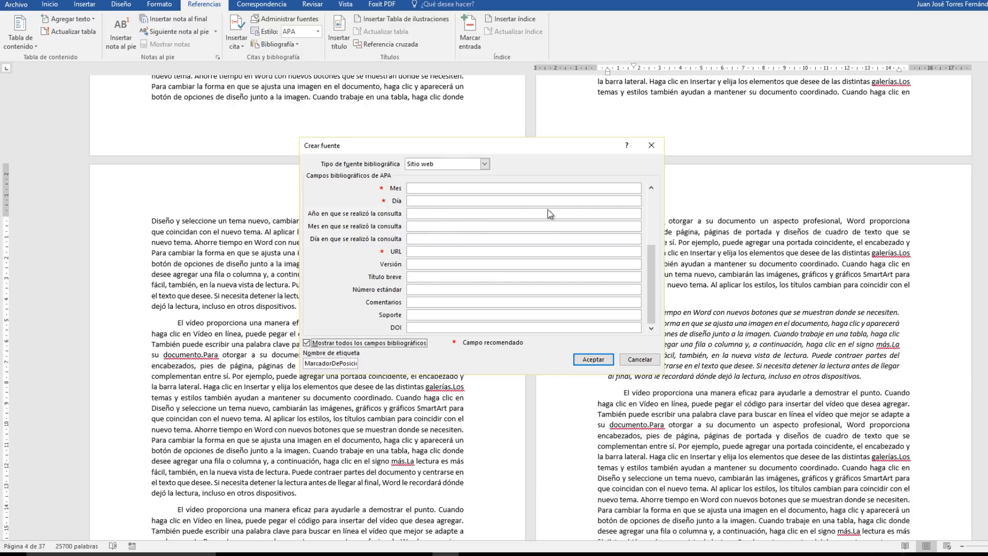
pyautogui.scroll(7, 653, 192)
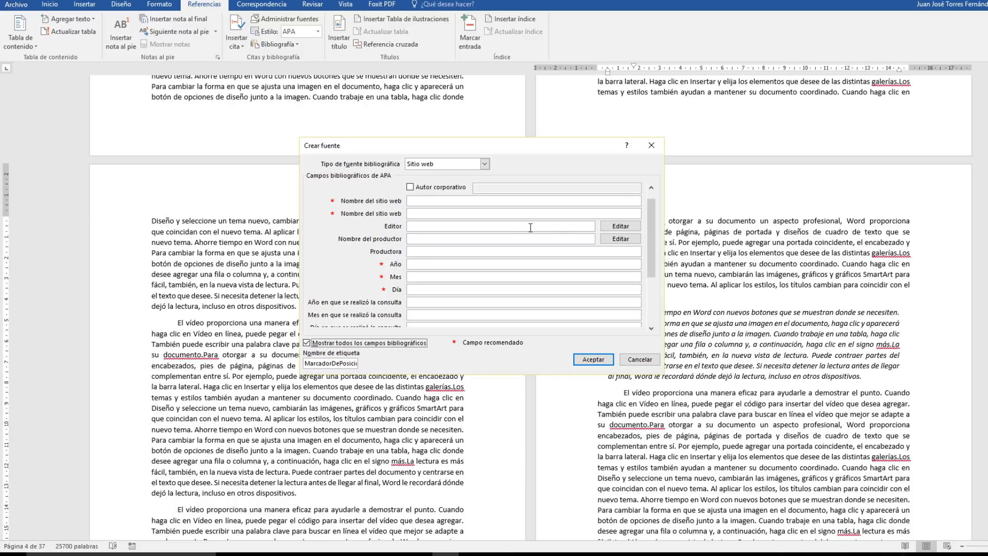
pyautogui.click(652, 188)
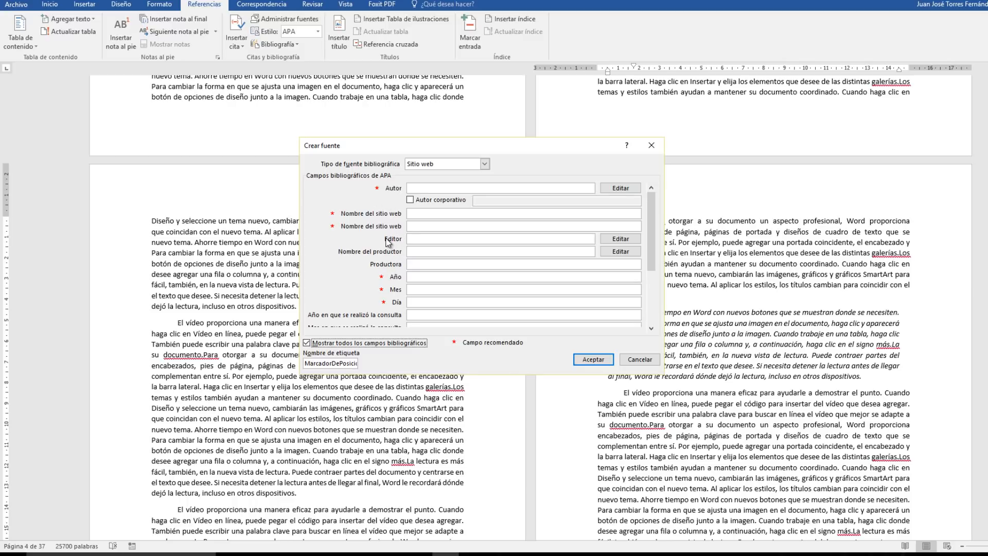
# Set the source type to Libro and limit the form to the basic bibliographic fields.
pyautogui.click(484, 164)
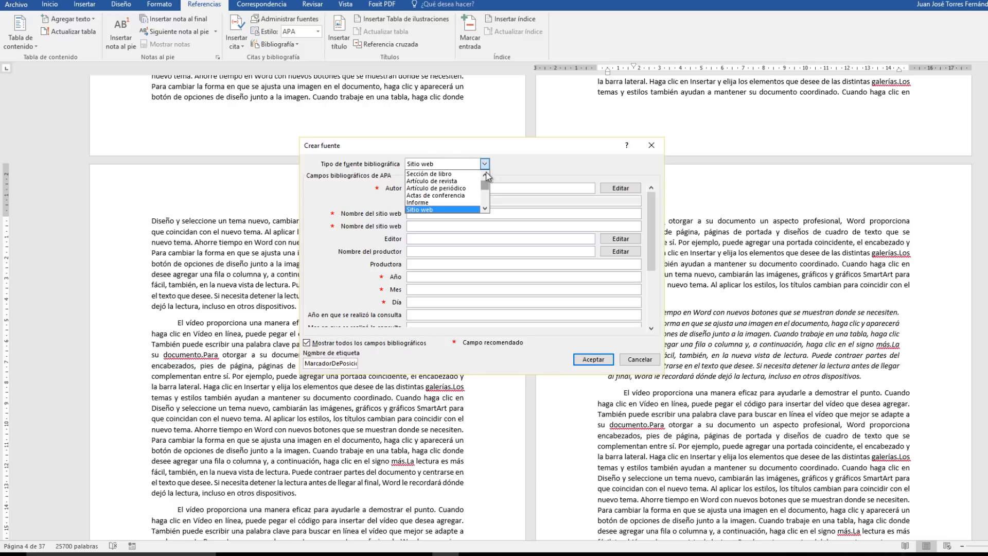
pyautogui.click(486, 175)
pyautogui.click(429, 174)
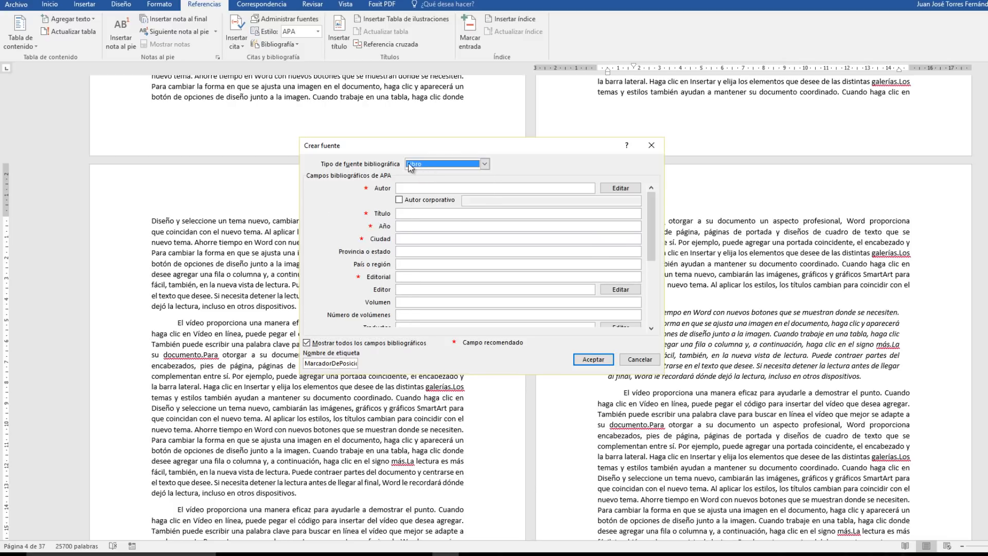
pyautogui.click(306, 343)
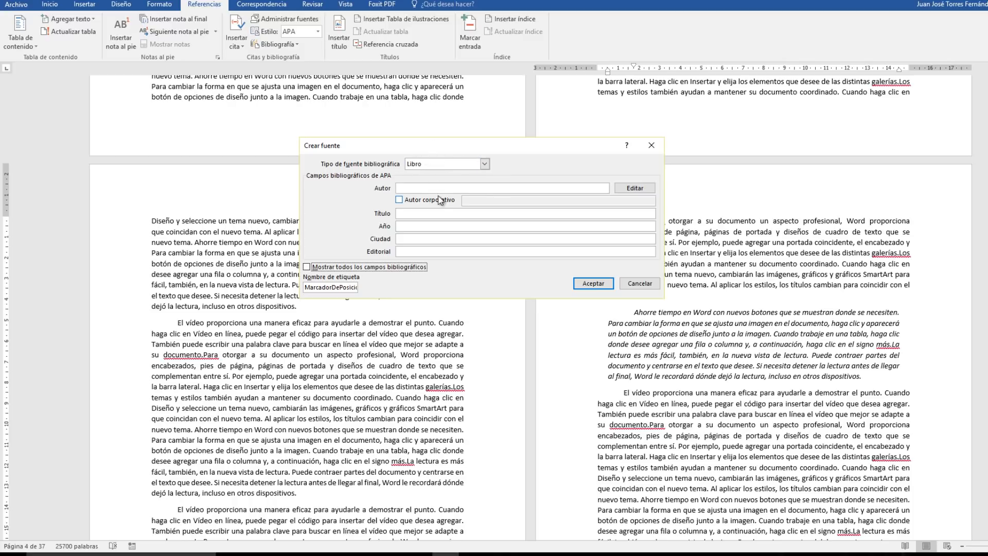
# Enter the book author's full name, first name before surname, as the source's author.
pyautogui.click(419, 188)
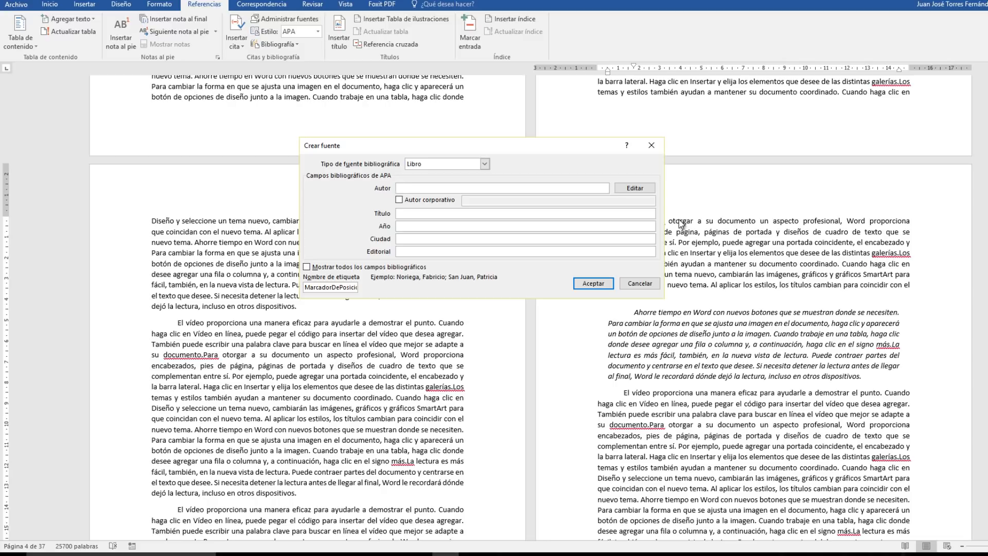
pyautogui.write('Robert Ferguson')
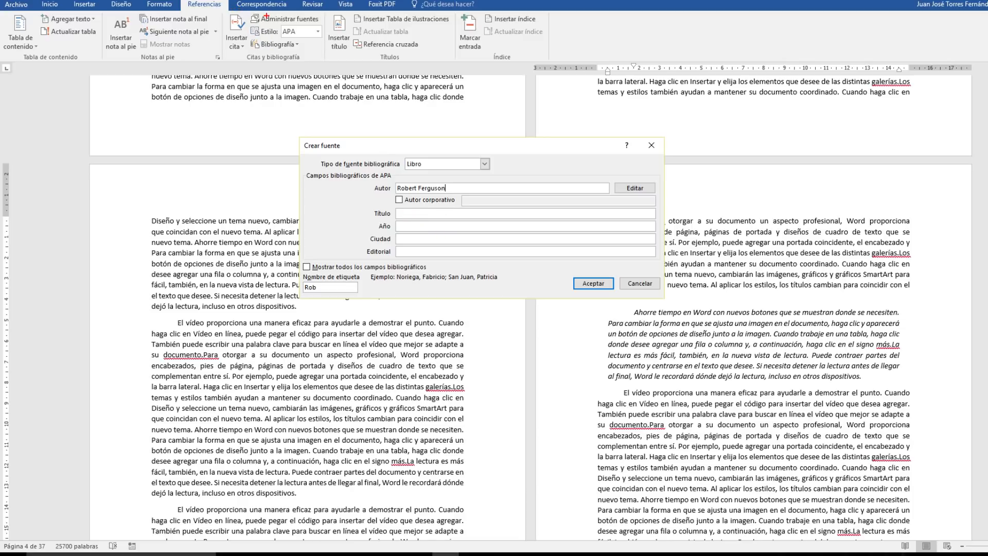
pyautogui.moveTo(250, 24); pyautogui.dragTo(329, 40)
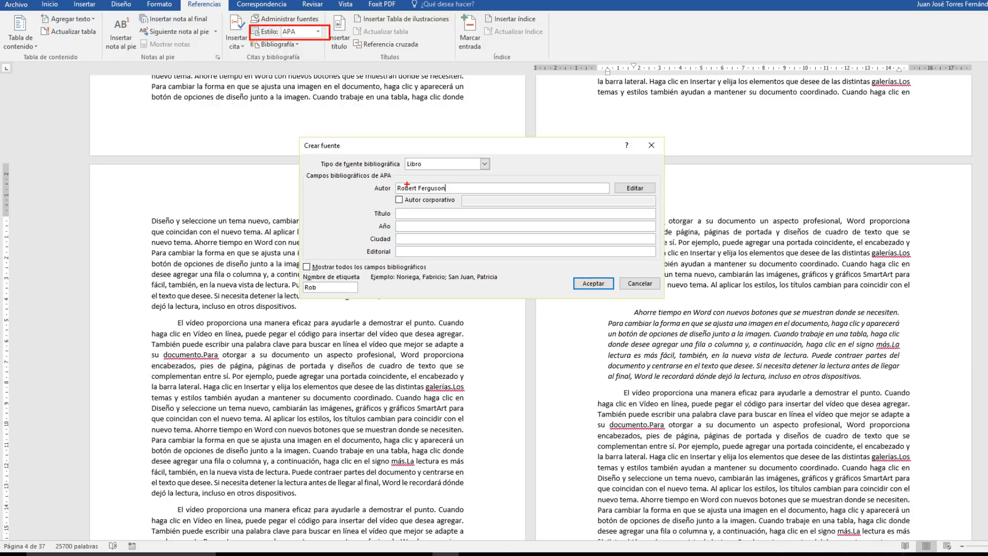
pyautogui.moveTo(401, 185); pyautogui.dragTo(401, 108)
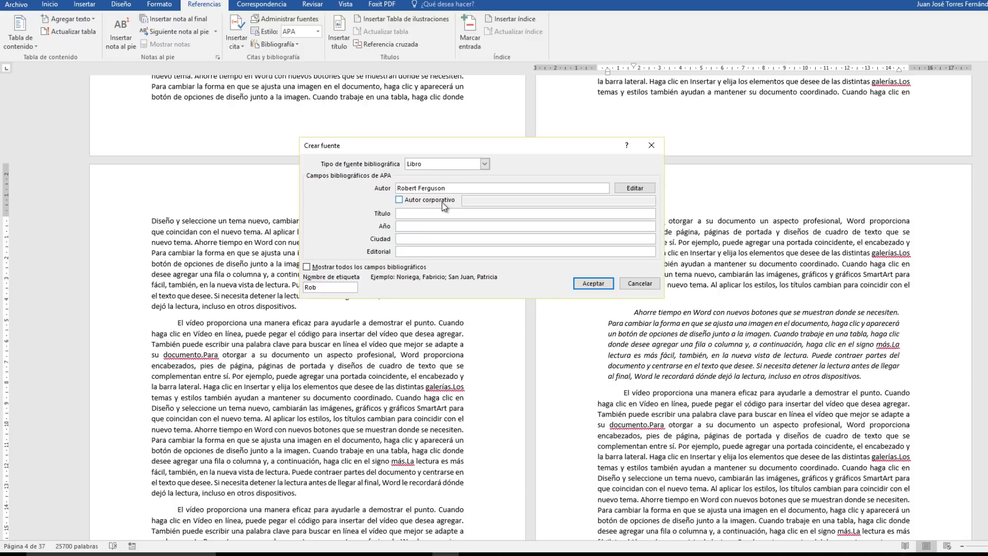
# Enter "Los Medios Bajo Sospecha" as the book's title.
pyautogui.click(401, 213)
pyautogui.write('Los Medios ')
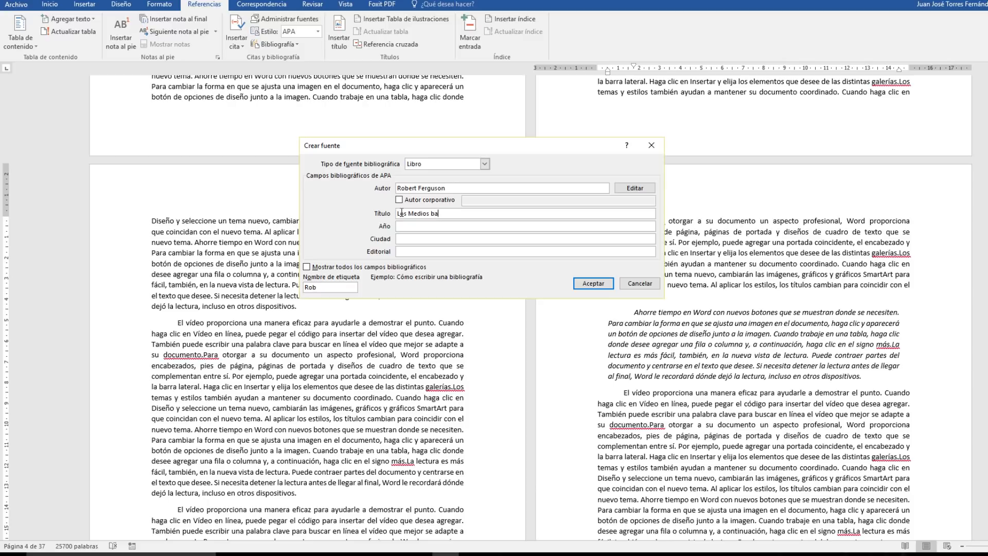
pyautogui.write('Bajo Sospecha')
# Fill in the book's publication details with year 2007, city Barcelona and publisher "Gedisa, S.A.".
pyautogui.click(404, 227)
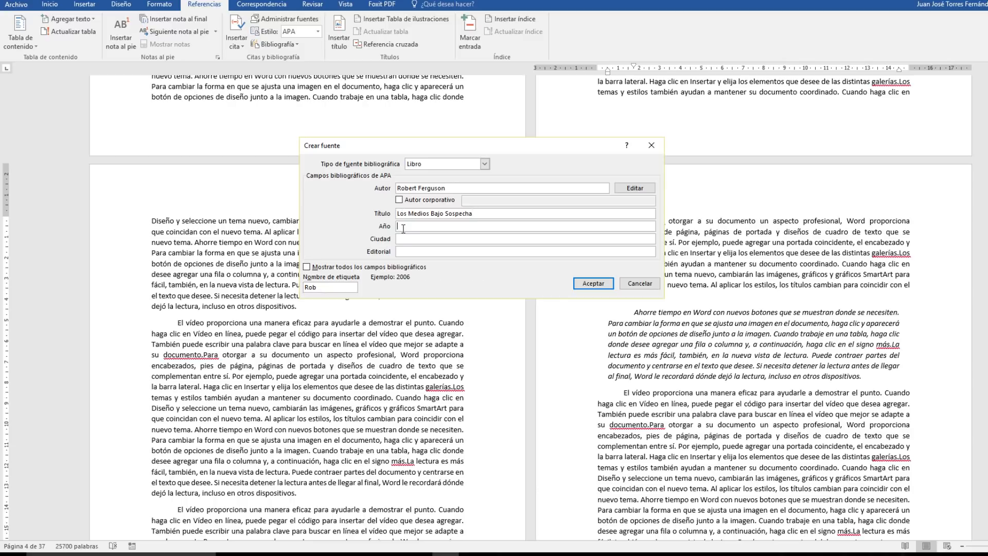
pyautogui.write('2007')
pyautogui.click(407, 239)
pyautogui.write('Barcelona')
pyautogui.click(418, 252)
pyautogui.write('Gedisa')
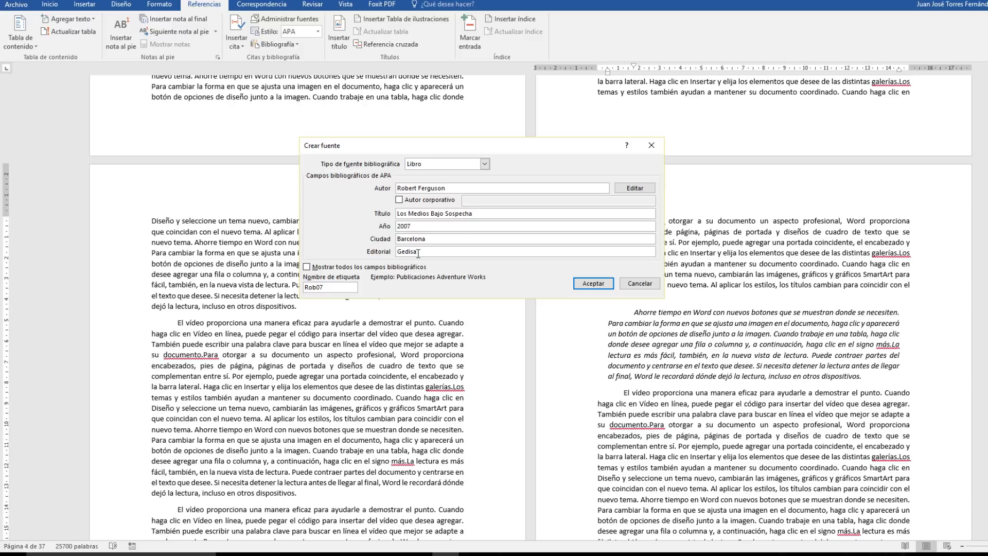
pyautogui.write(' S.A.')
# Replace the source's tag name with "RFe" and accept the source to insert its citation after the italic paragraph.
pyautogui.click(335, 287)
pyautogui.doubleClick(304, 287)
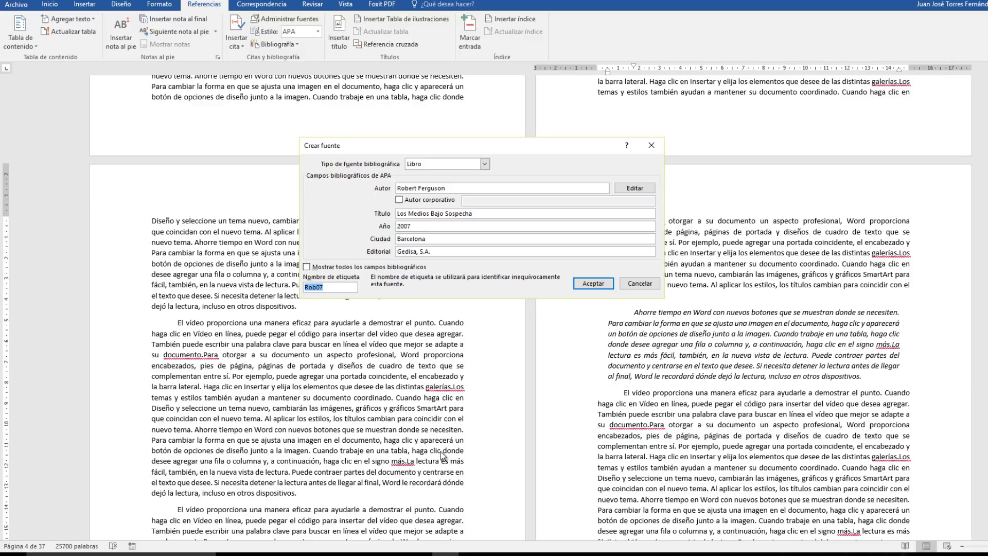
pyautogui.write('RFer')
pyautogui.click(592, 283)
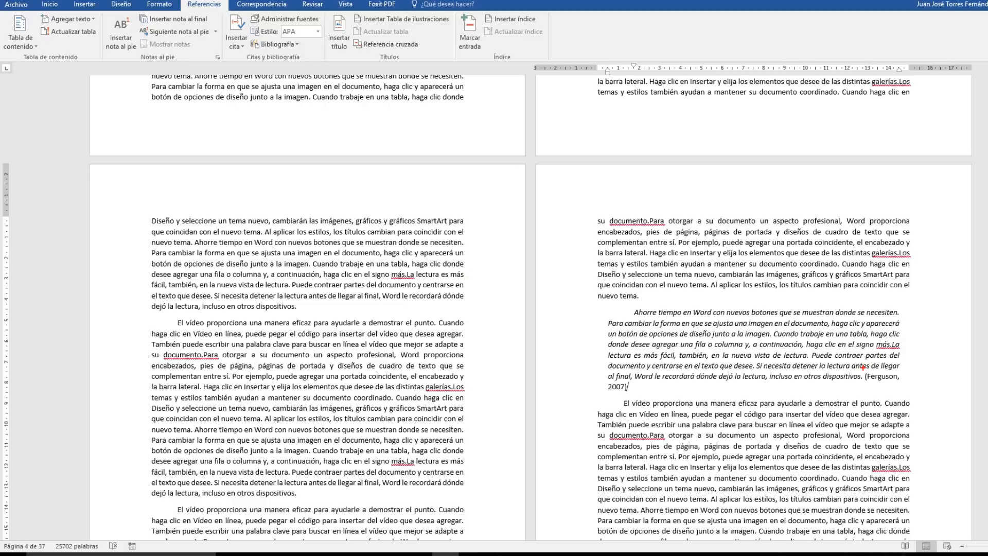
pyautogui.moveTo(861, 370); pyautogui.dragTo(918, 394)
pyautogui.moveTo(868, 384); pyautogui.dragTo(912, 384)
pyautogui.moveTo(608, 391); pyautogui.dragTo(634, 391)
pyautogui.press('Escape')
pyautogui.moveTo(575, 322); pyautogui.dragTo(577, 384)
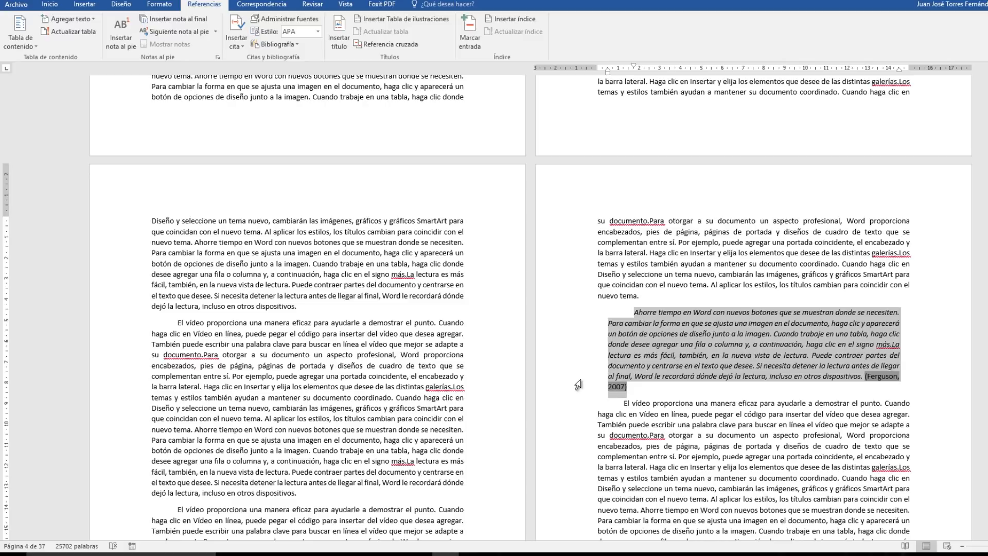
pyautogui.click(719, 388)
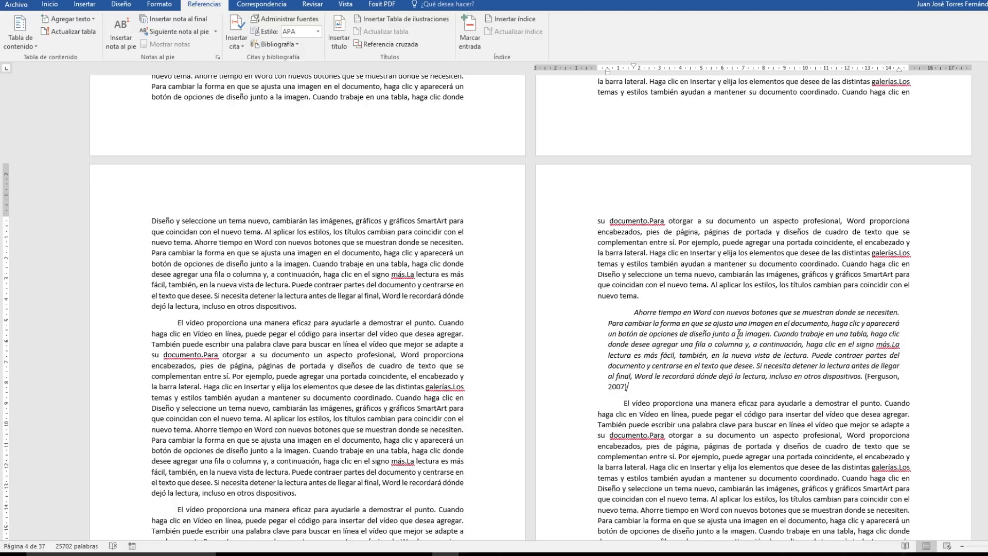
# Split the passage beginning "Ahorre tiempo en Word" on page 8 into its own paragraph.
pyautogui.scroll(-1, 485, 393)
pyautogui.scroll(-20, 485, 393)
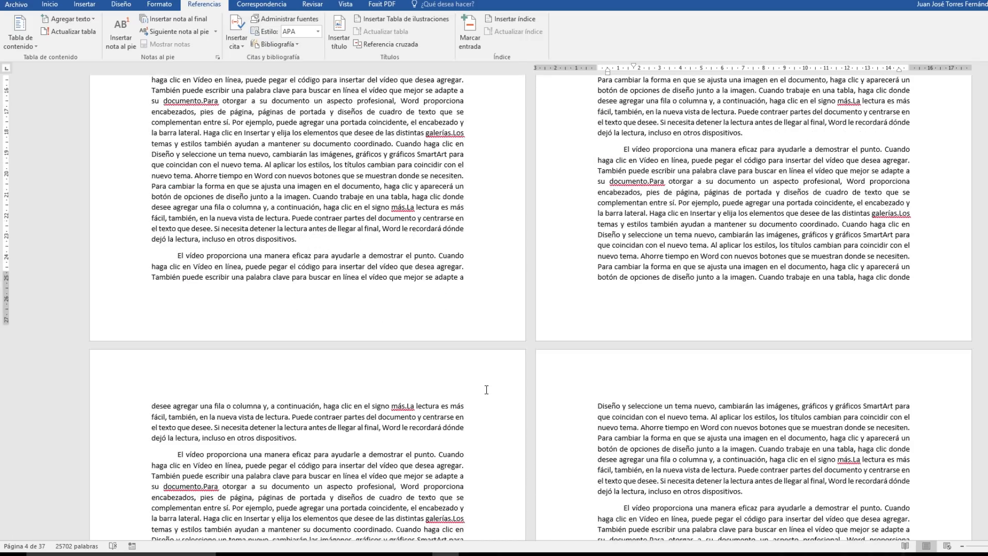
pyautogui.scroll(-5, 486, 389)
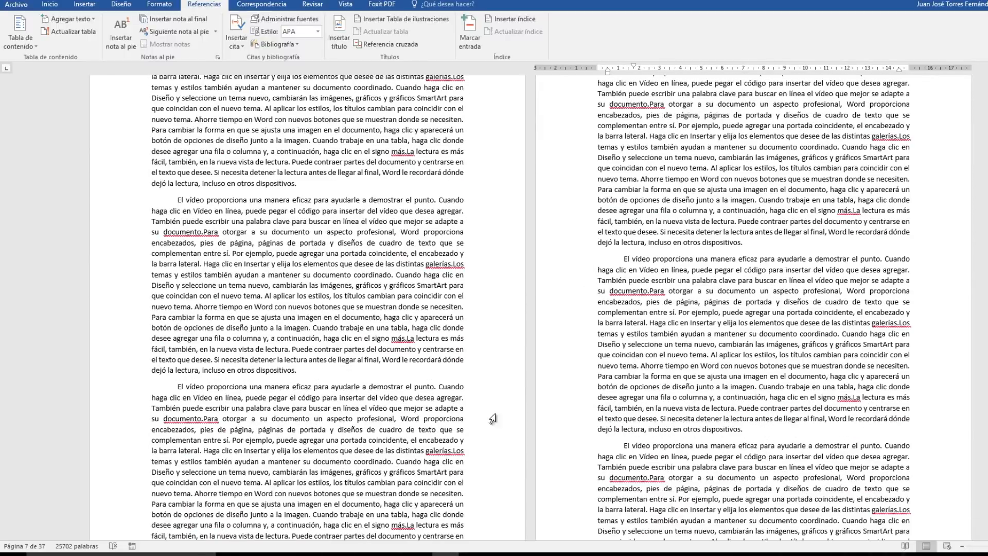
pyautogui.scroll(-10, 453, 404)
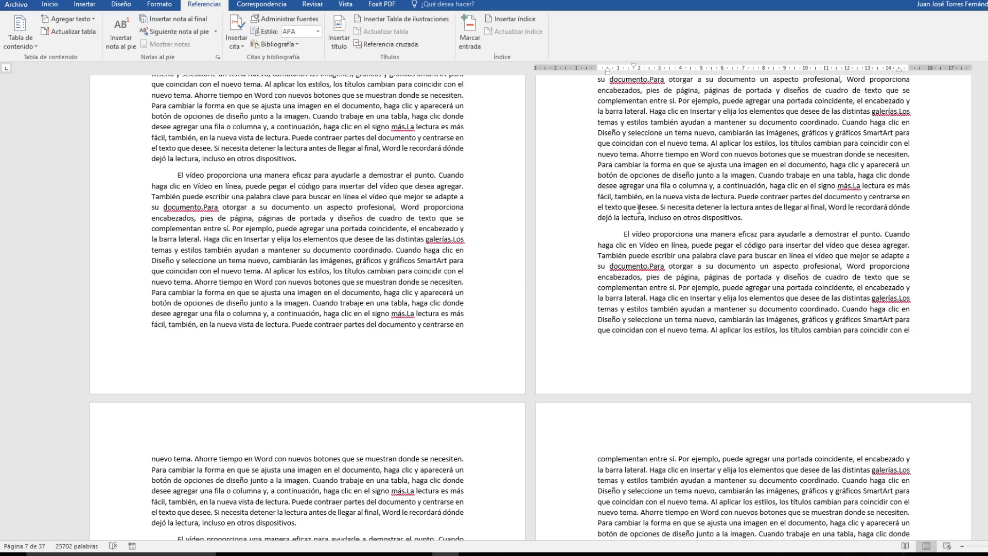
pyautogui.scroll(3, 757, 257)
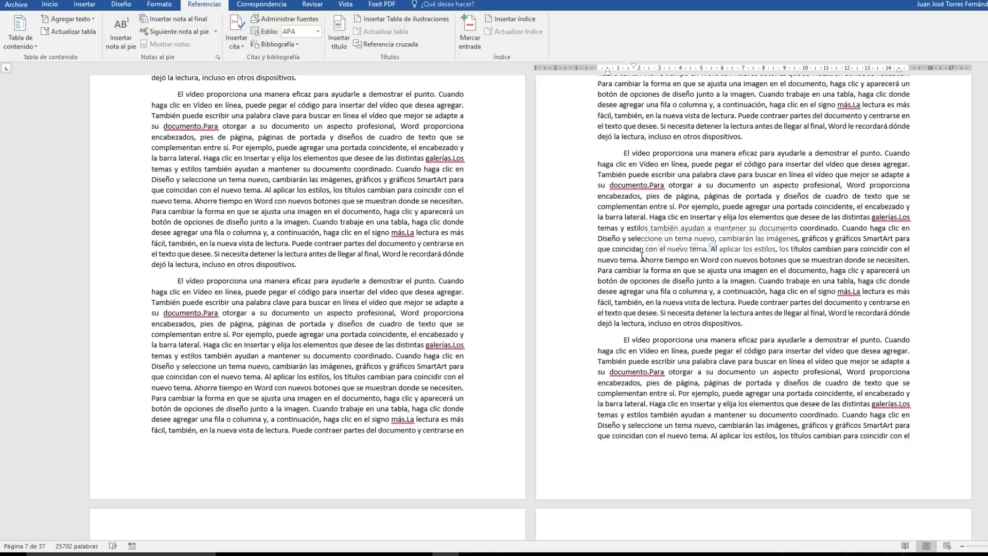
pyautogui.moveTo(641, 260); pyautogui.dragTo(730, 320)
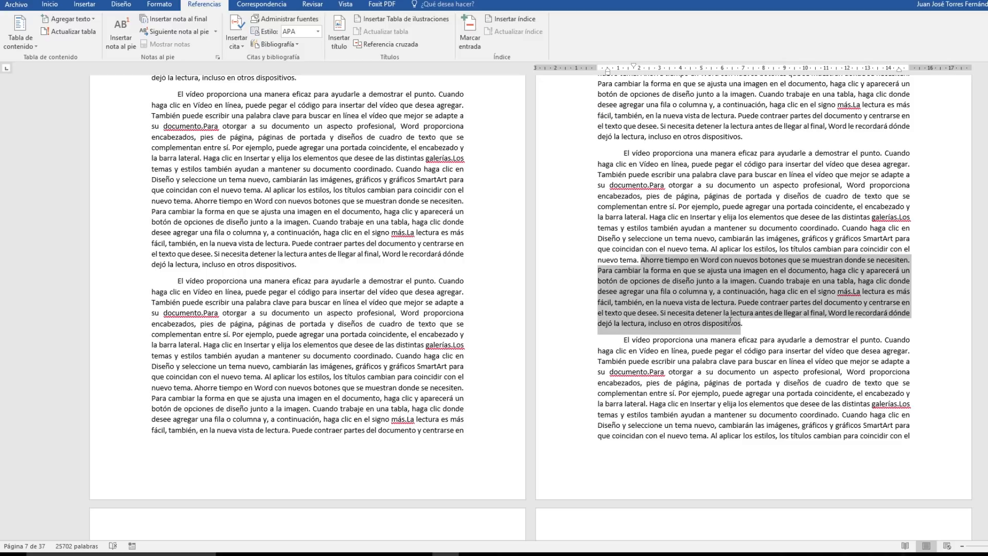
pyautogui.press('Left')
pyautogui.press('Return')
pyautogui.press('Delete')
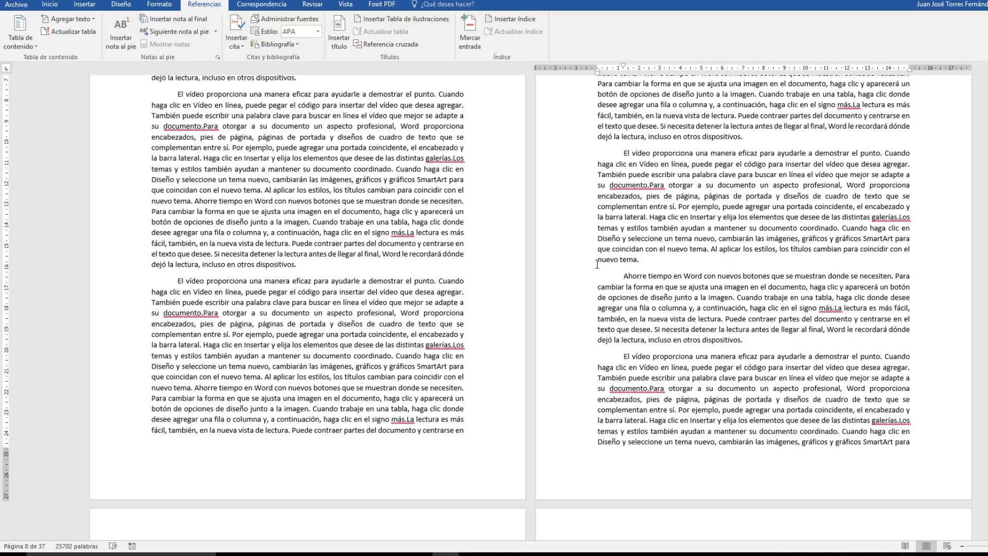
# Italicize the separated "Ahorre tiempo en Word" paragraph on page 8.
pyautogui.moveTo(573, 283); pyautogui.dragTo(576, 342)
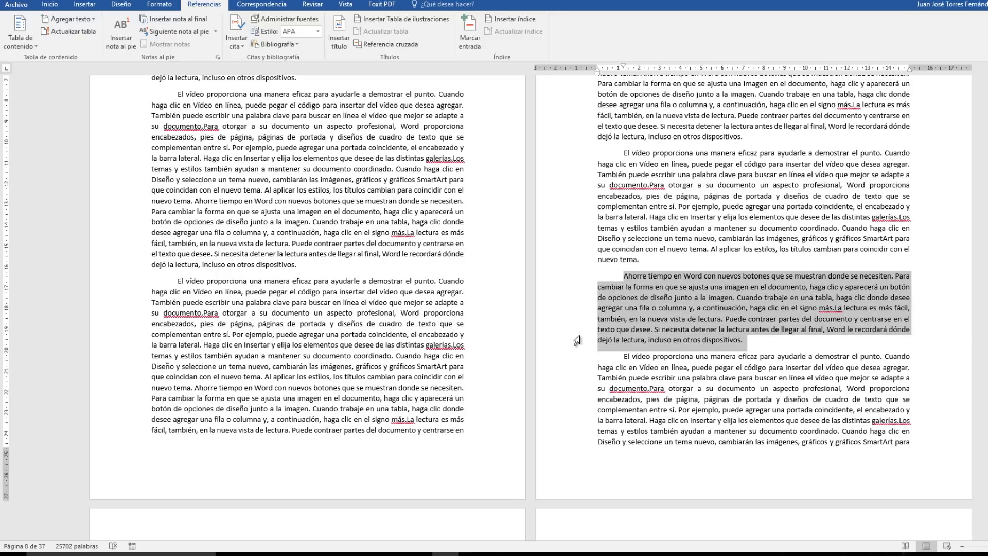
pyautogui.click(50, 4)
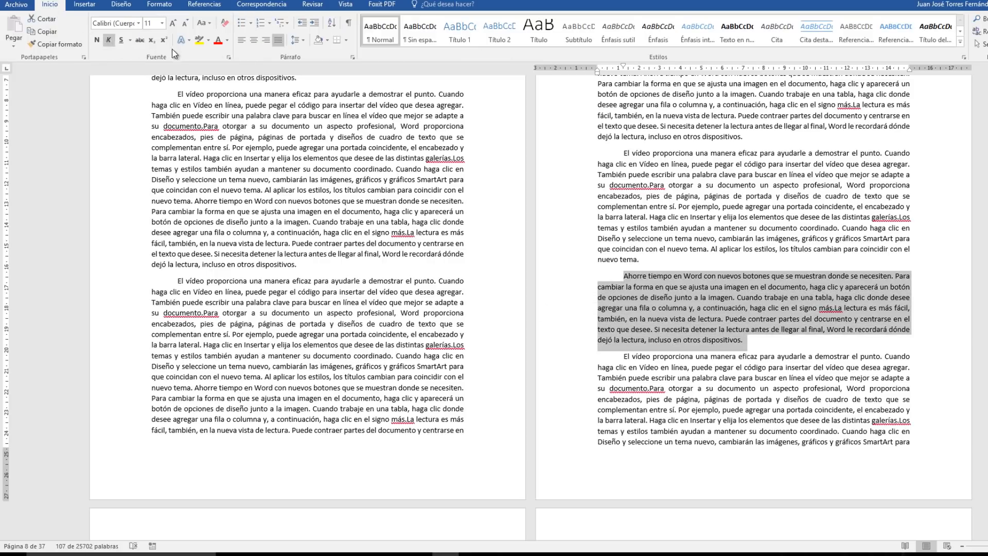
pyautogui.click(108, 40)
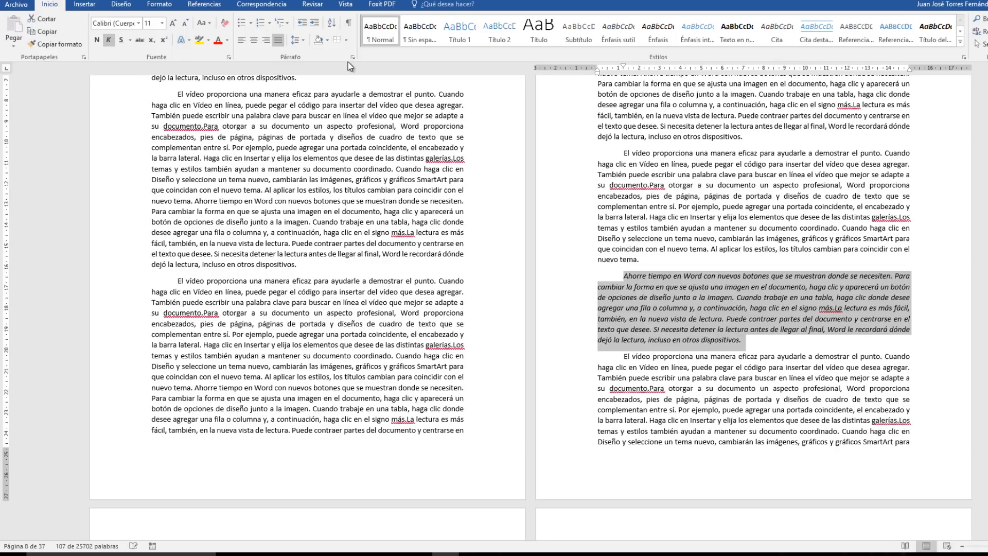
# Set the italic paragraph's left and right indents to 0,5 cm each.
pyautogui.click(353, 57)
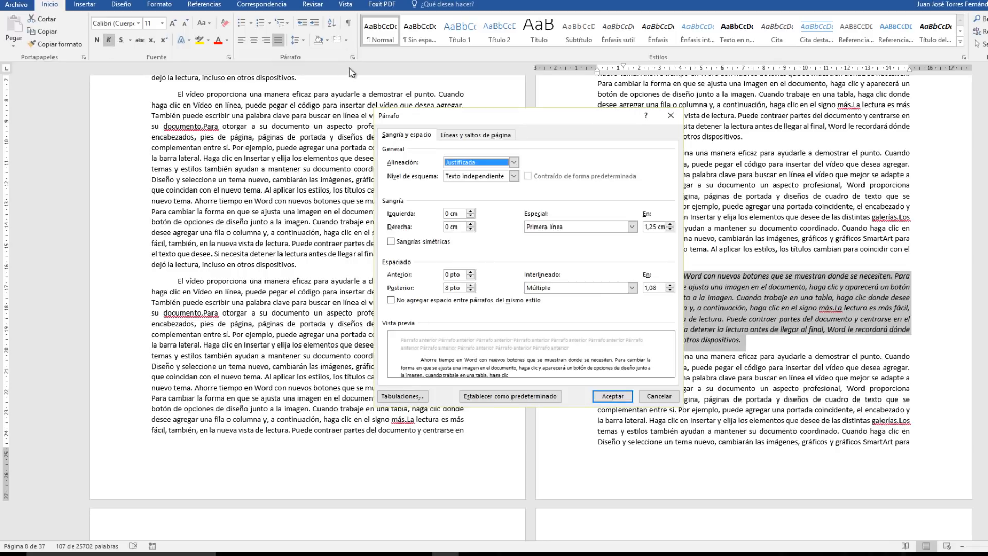
pyautogui.click(472, 210)
pyautogui.click(471, 211)
pyautogui.click(471, 211)
pyautogui.click(471, 211)
pyautogui.click(471, 224)
pyautogui.click(471, 225)
pyautogui.click(471, 225)
pyautogui.click(471, 225)
pyautogui.click(471, 225)
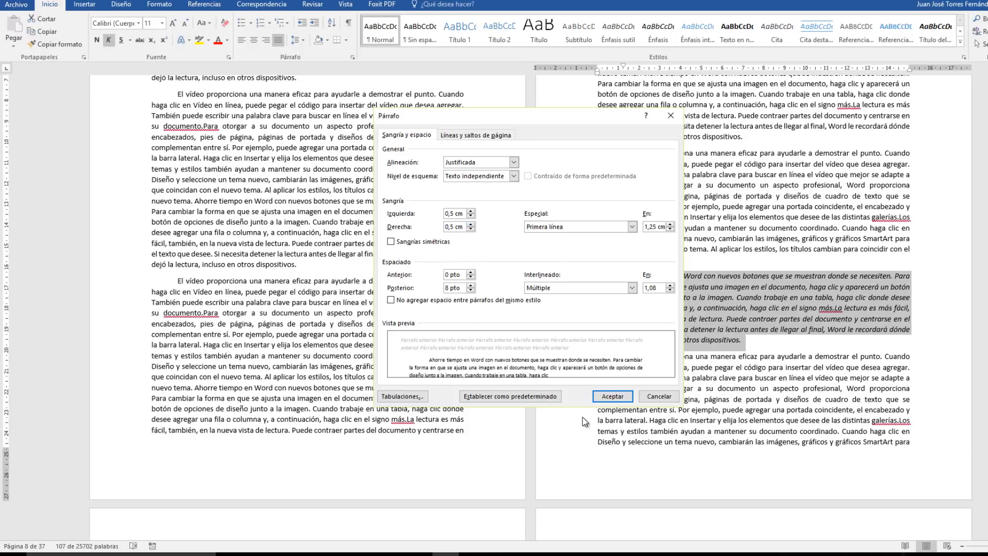
pyautogui.click(614, 396)
# Start a new citation source at the end of the indented italic paragraph, with source type "Artículo de revista".
pyautogui.click(864, 339)
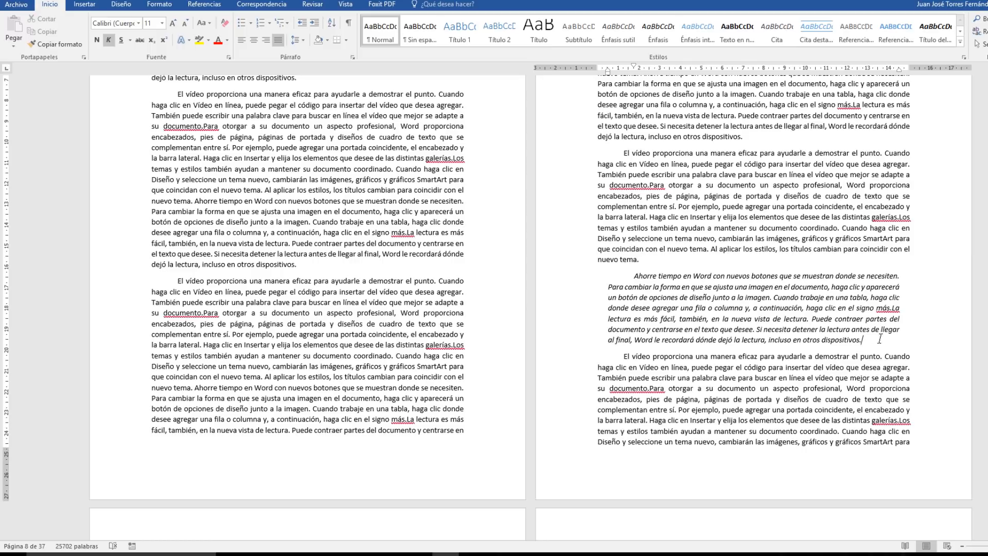
pyautogui.click(212, 10)
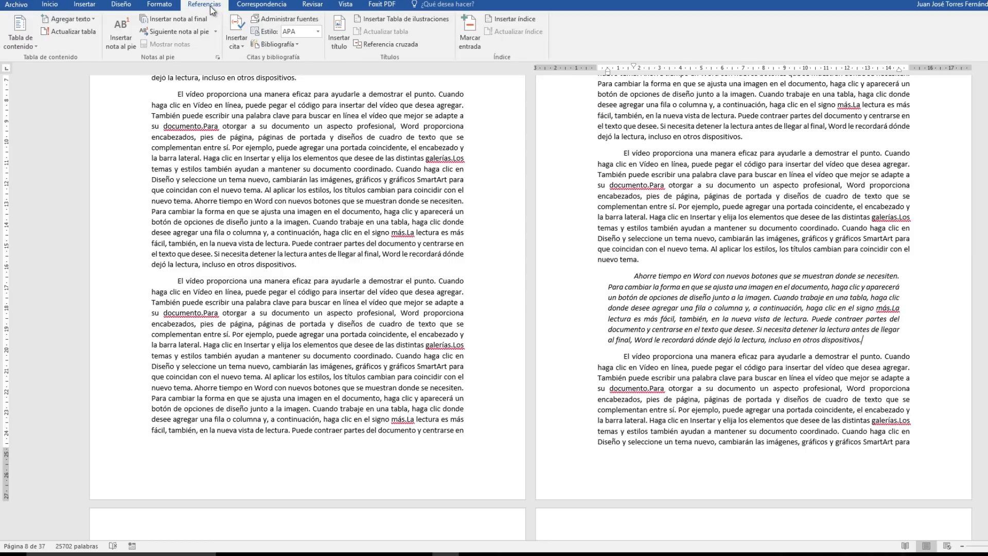
pyautogui.click(238, 46)
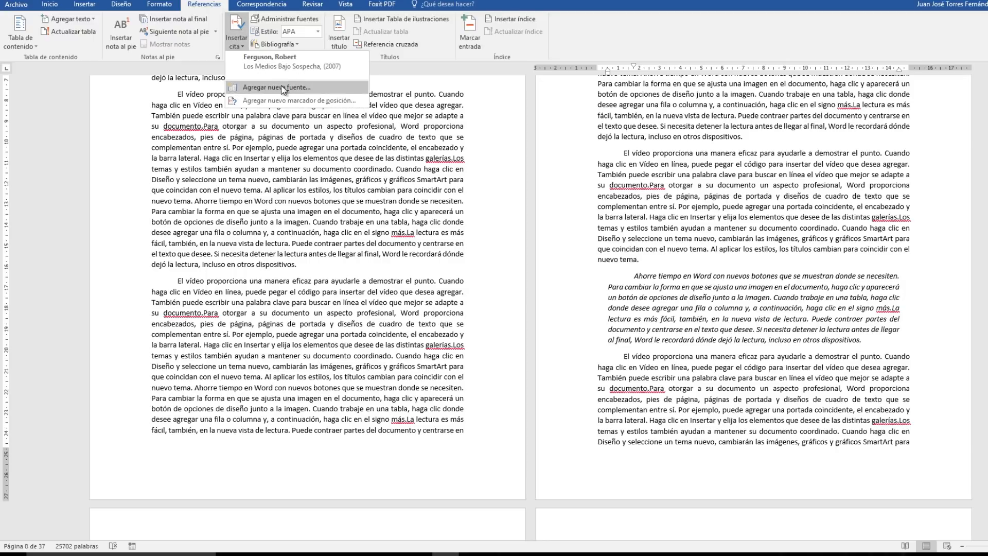
pyautogui.click(302, 88)
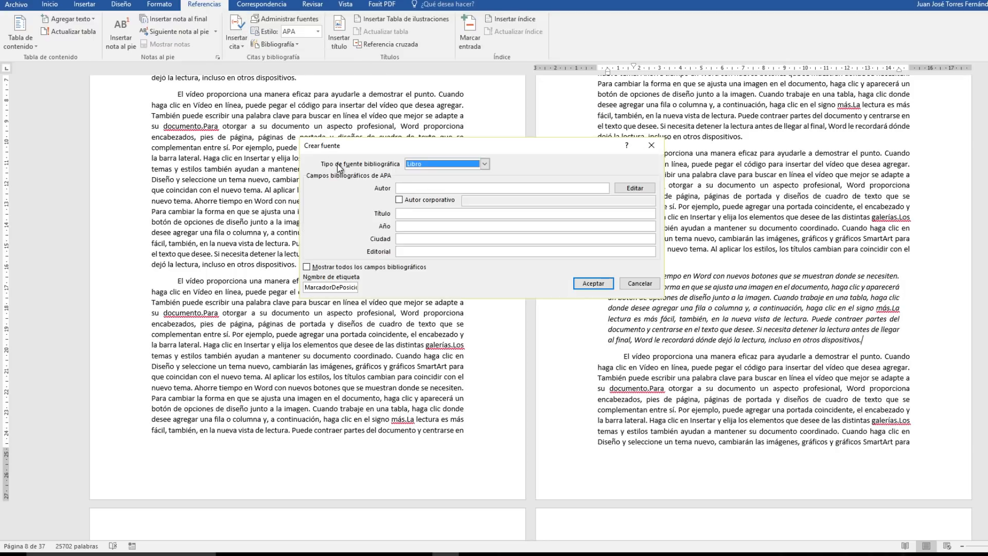
pyautogui.click(485, 164)
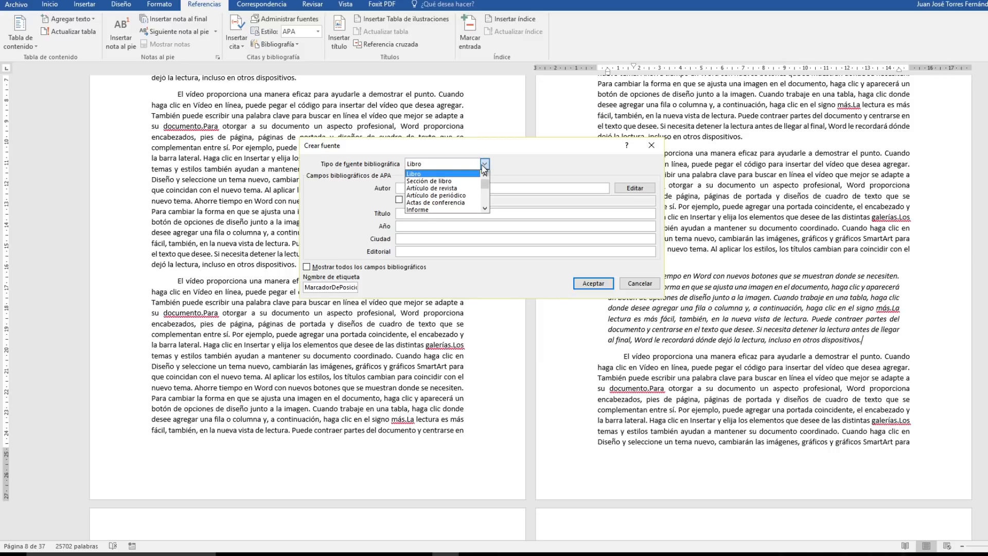
pyautogui.click(419, 188)
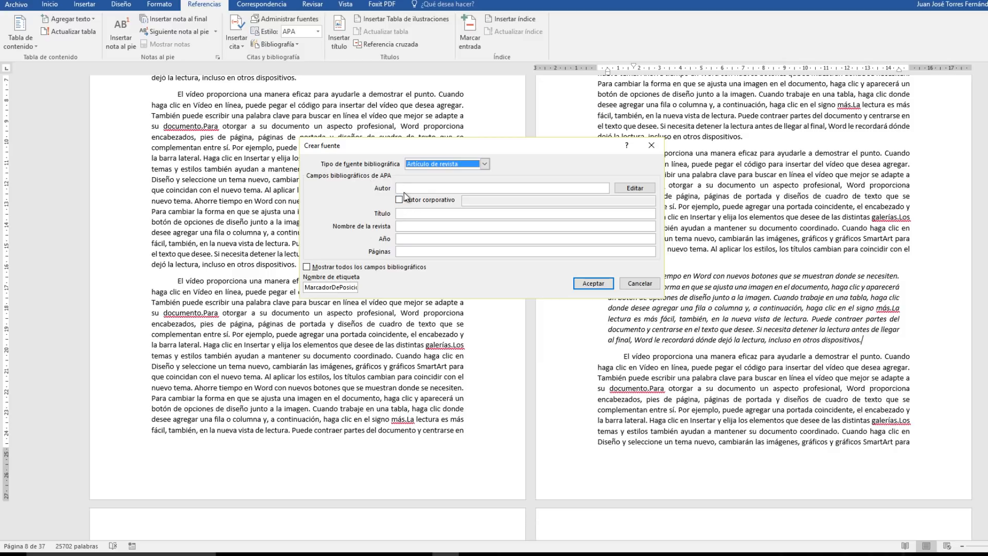
# Enter the article author's full name, first name before surname, as the source's author.
pyautogui.click(406, 188)
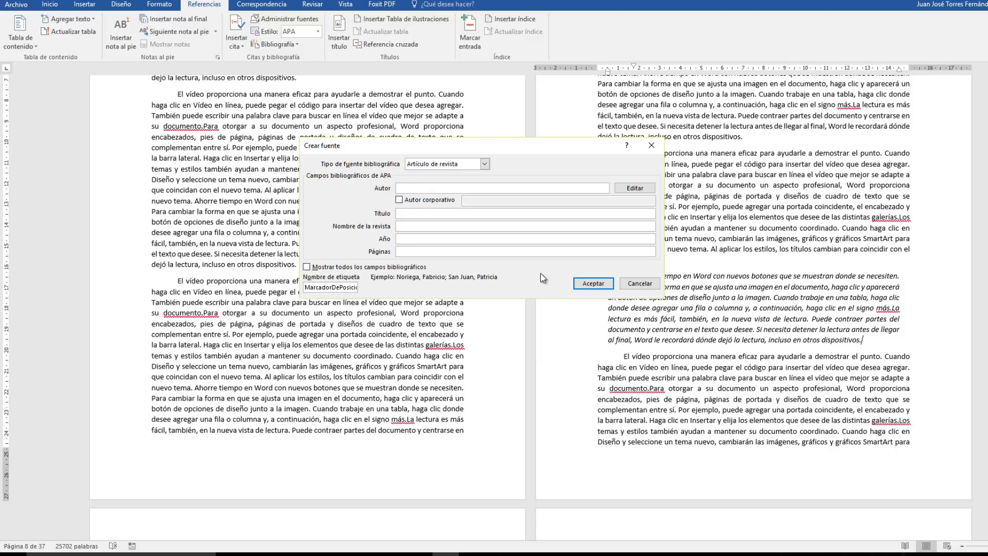
pyautogui.write('Juan José torres')
# Enter "Los Escarabajos Verdes" as the article title and "Naturaleza al día" as the magazine name.
pyautogui.click(400, 213)
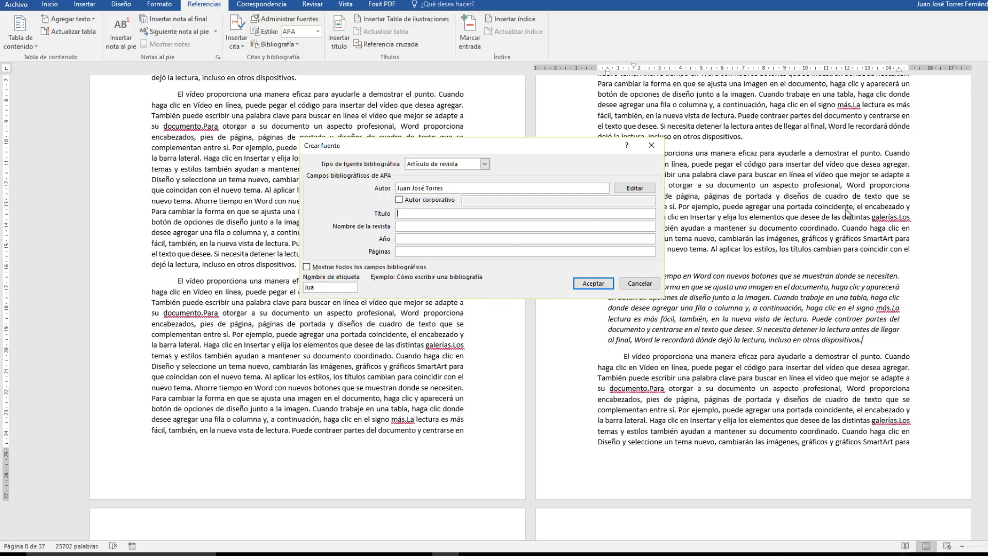
pyautogui.write('Los Escarabajos Verdes')
pyautogui.click(399, 227)
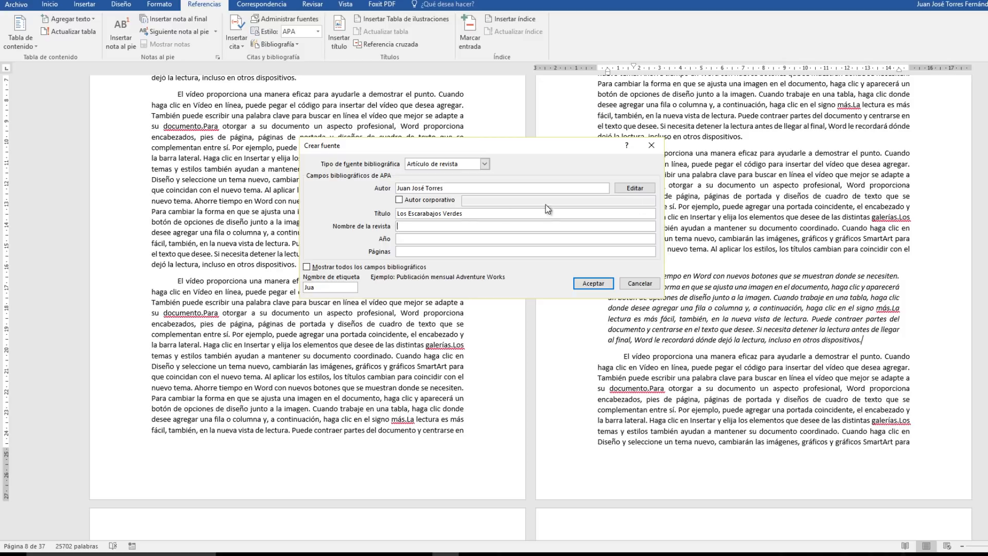
pyautogui.write('Naturaleza al día')
# Set the article's year to 2015 and its pages to 20-23.
pyautogui.click(412, 239)
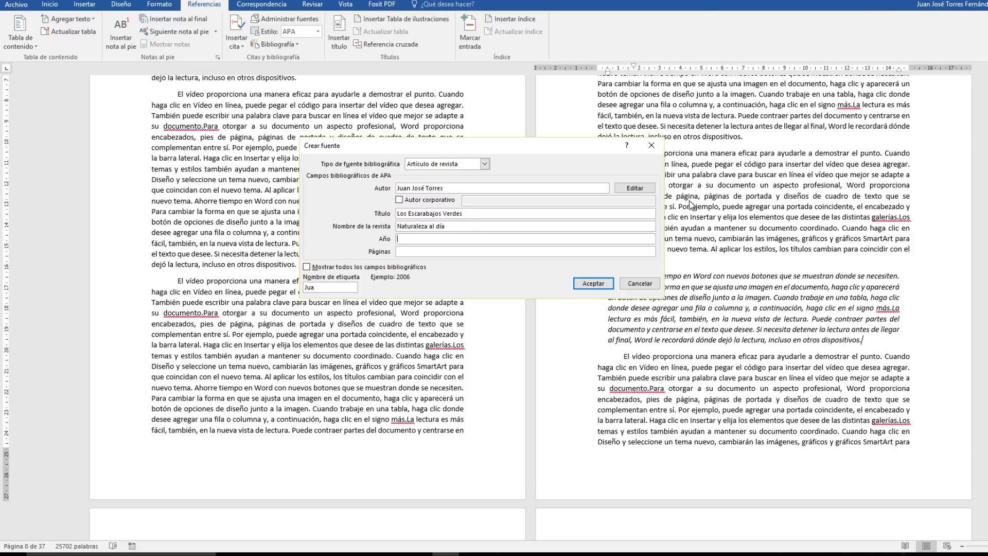
pyautogui.write('2015')
pyautogui.click(404, 252)
pyautogui.write('20-23')
# Show all bibliographic fields for the source and enter "Abril" as the month.
pyautogui.click(306, 267)
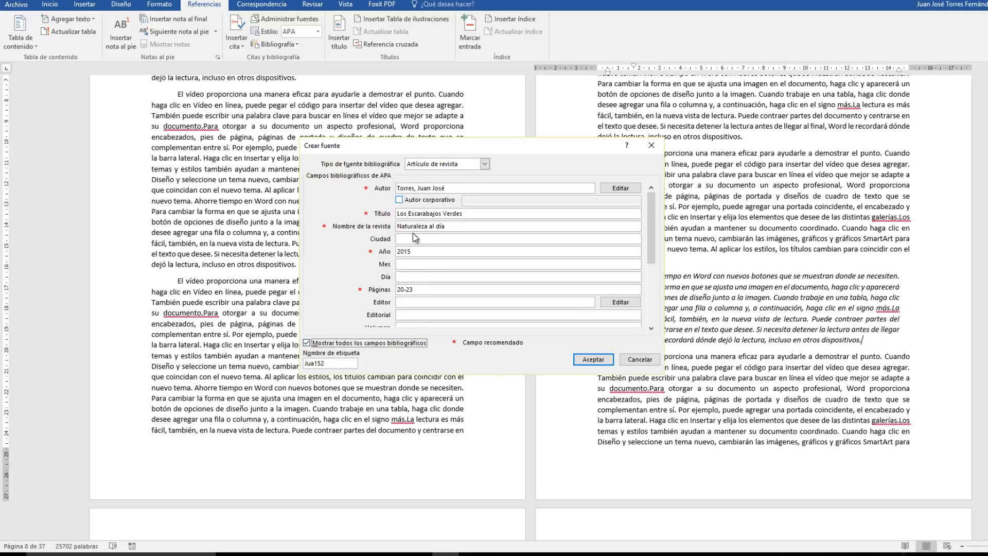
pyautogui.click(404, 266)
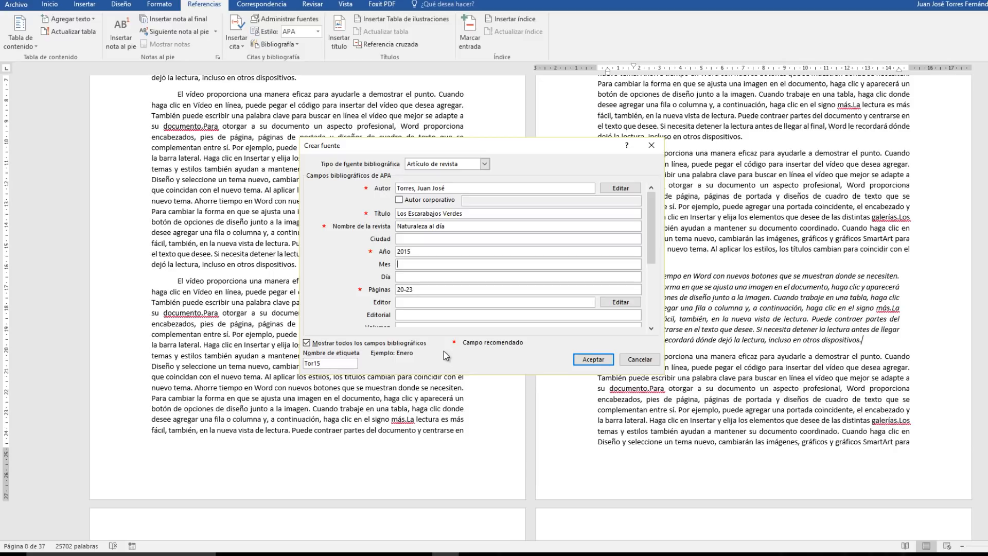
pyautogui.write('Abril')
# Hide the additional bibliographic fields and accept the source to insert its citation after the italic paragraph.
pyautogui.click(319, 347)
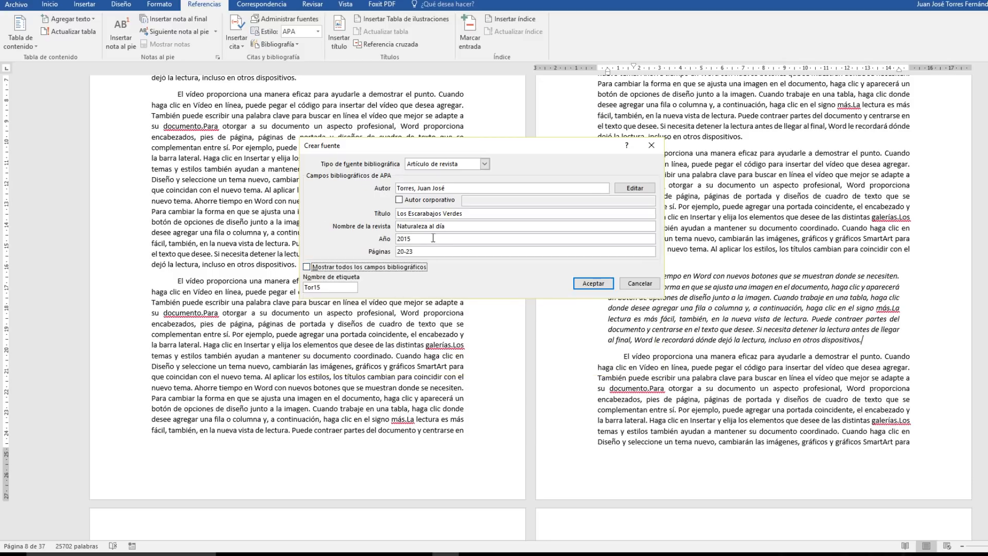
pyautogui.click(312, 268)
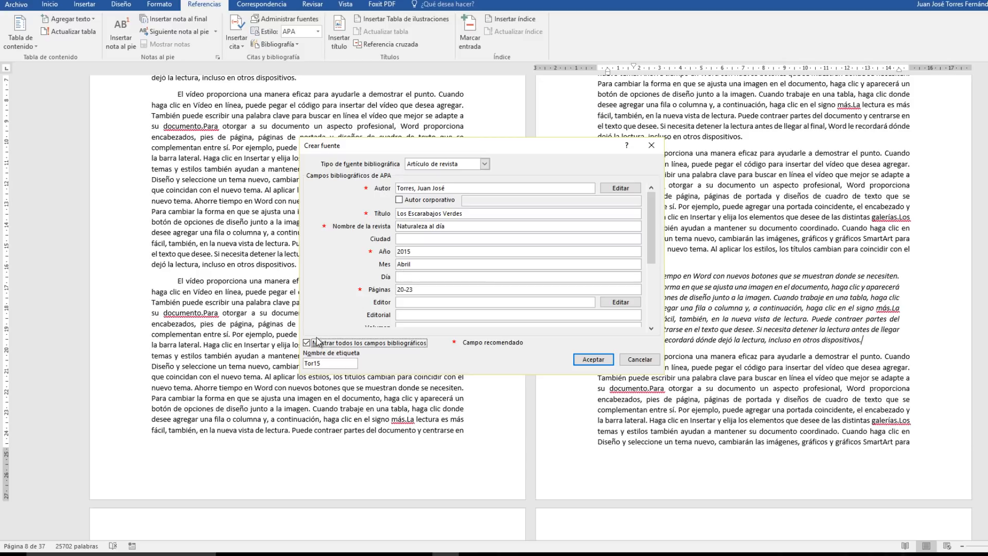
pyautogui.click(307, 343)
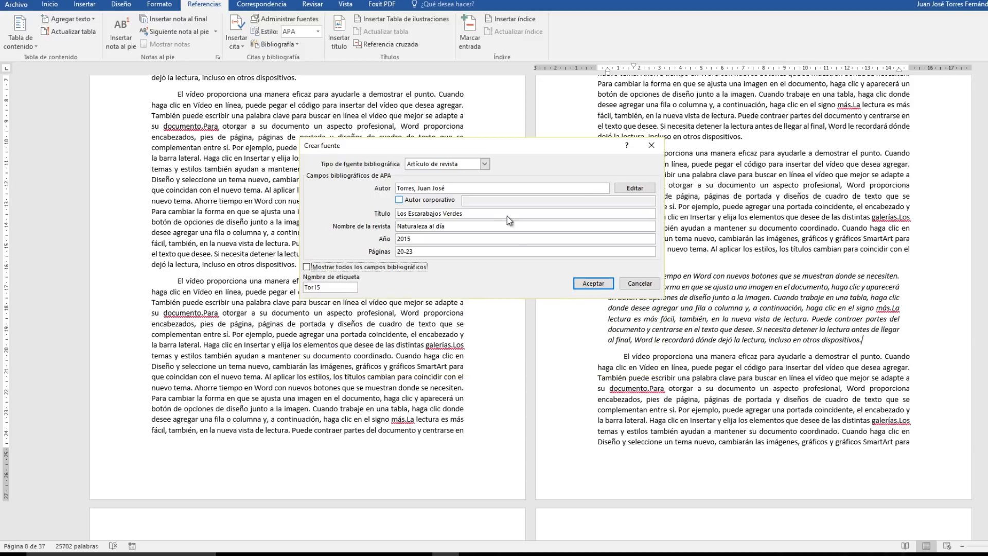
pyautogui.click(593, 283)
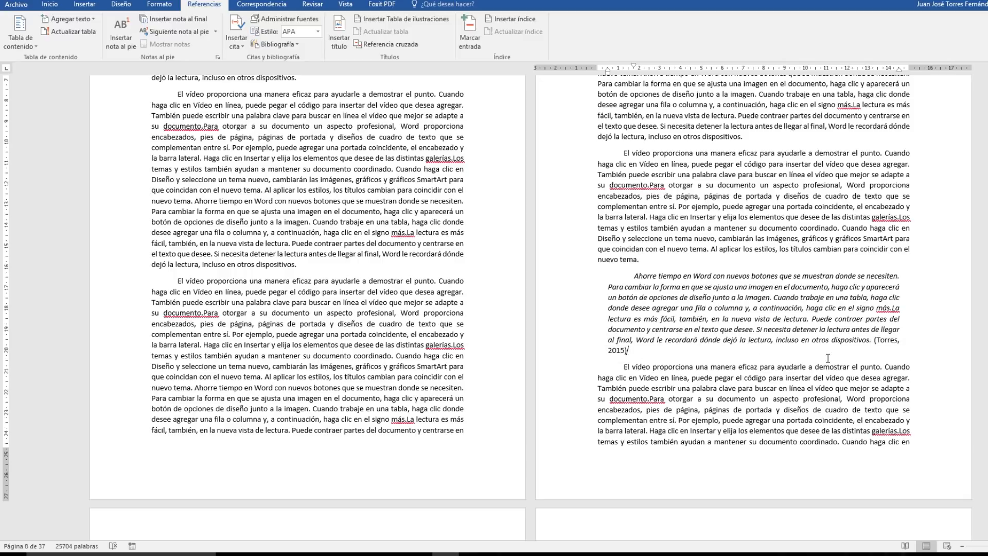
# Split the passage beginning "Al aplicar los estilos" on page 14 into its own paragraph.
pyautogui.scroll(-10, 827, 358)
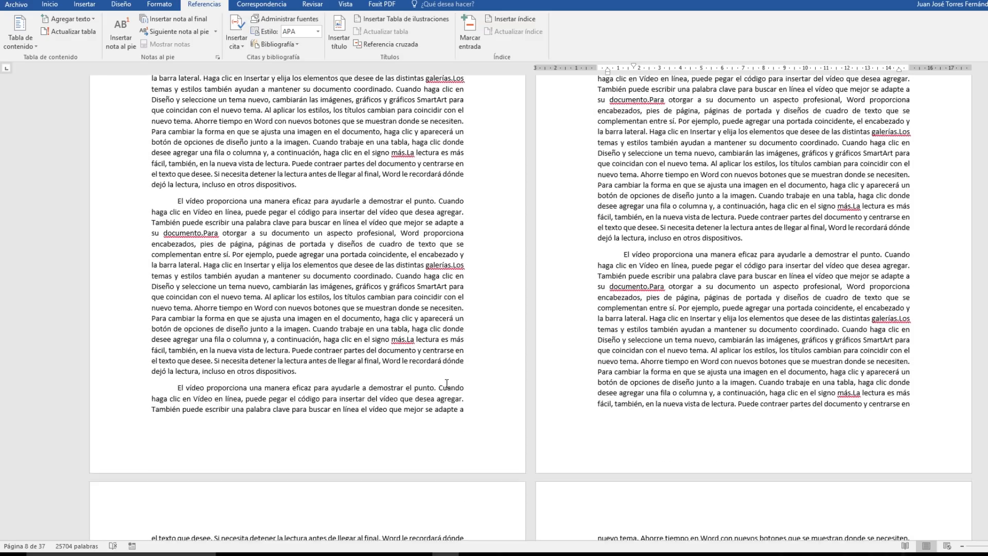
pyautogui.scroll(-3, 447, 383)
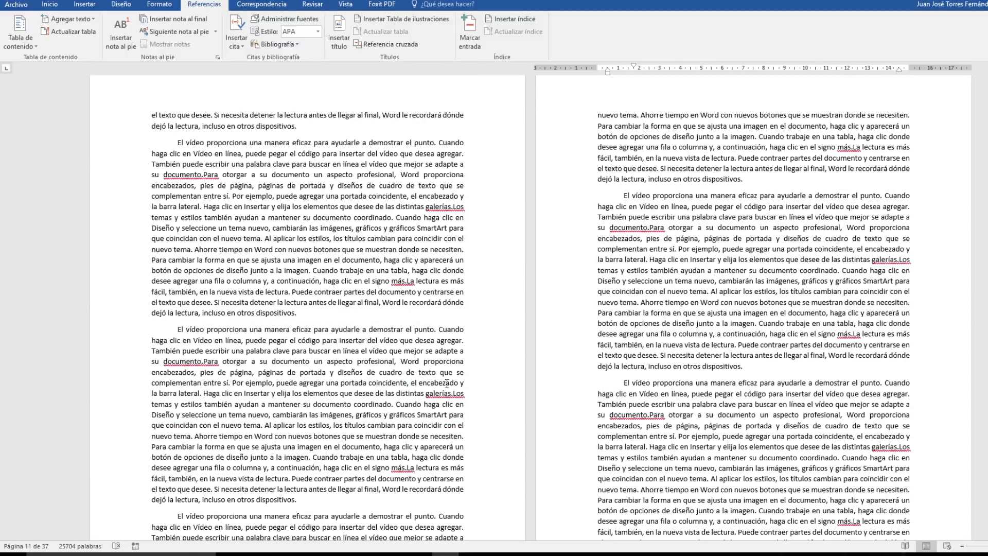
pyautogui.scroll(-10, 447, 383)
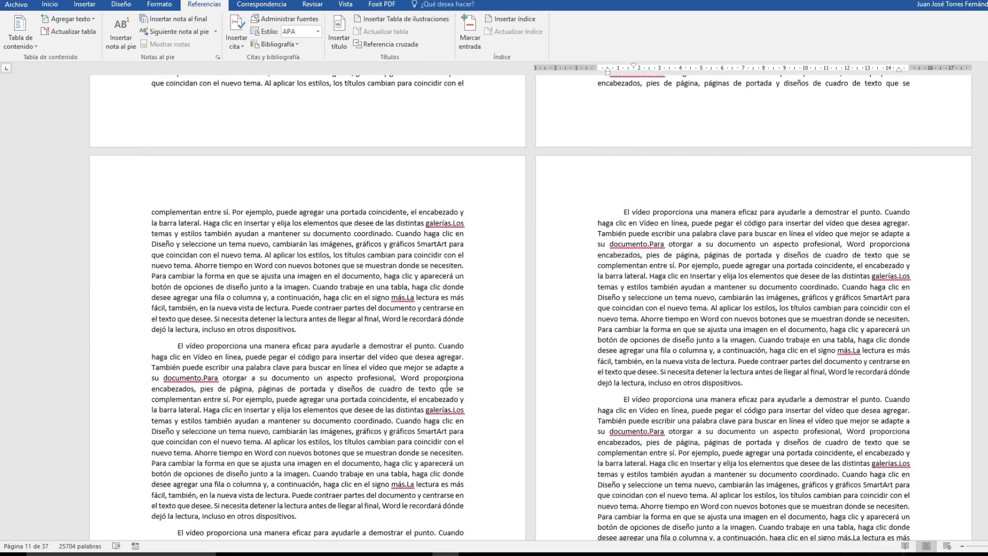
pyautogui.scroll(-3, 446, 383)
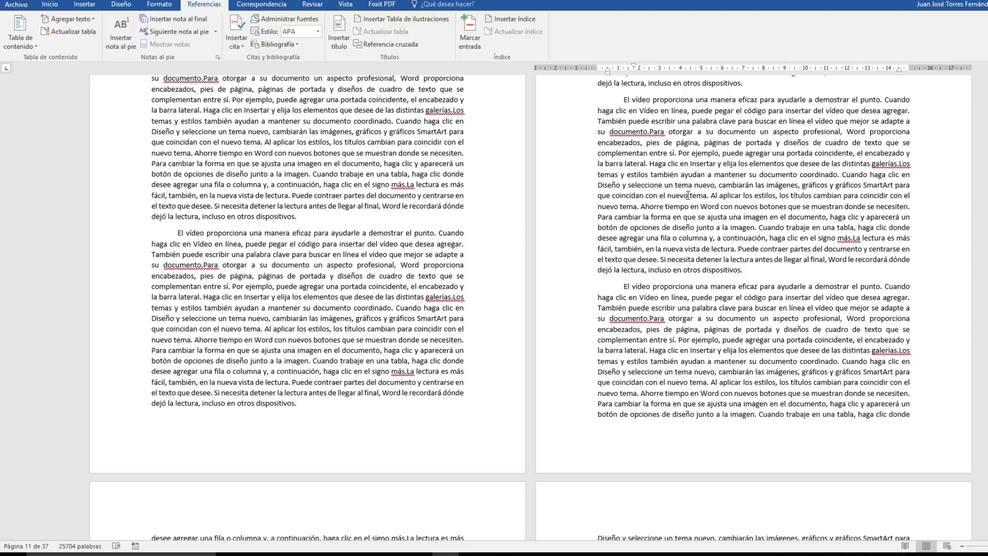
pyautogui.moveTo(718, 196); pyautogui.dragTo(749, 273)
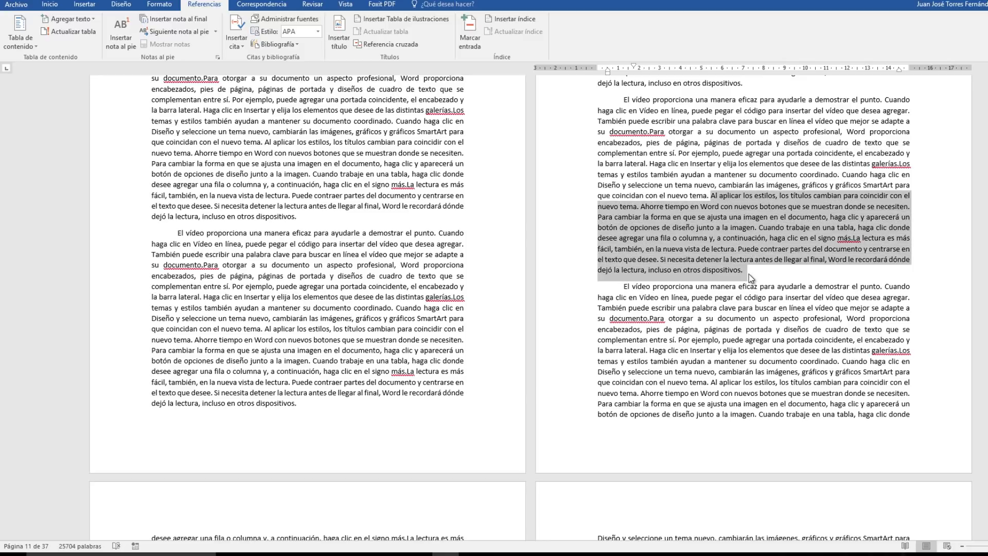
pyautogui.click(709, 195)
pyautogui.press('Return')
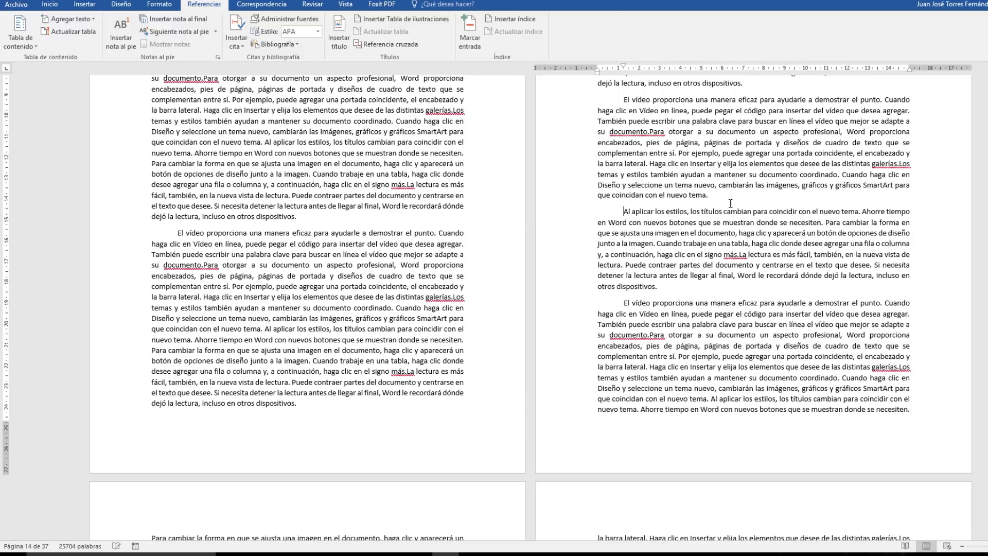
# Italicize the separated paragraph beginning "Al aplicar los estilos" on page 14.
pyautogui.moveTo(575, 215); pyautogui.dragTo(577, 286)
pyautogui.click(50, 4)
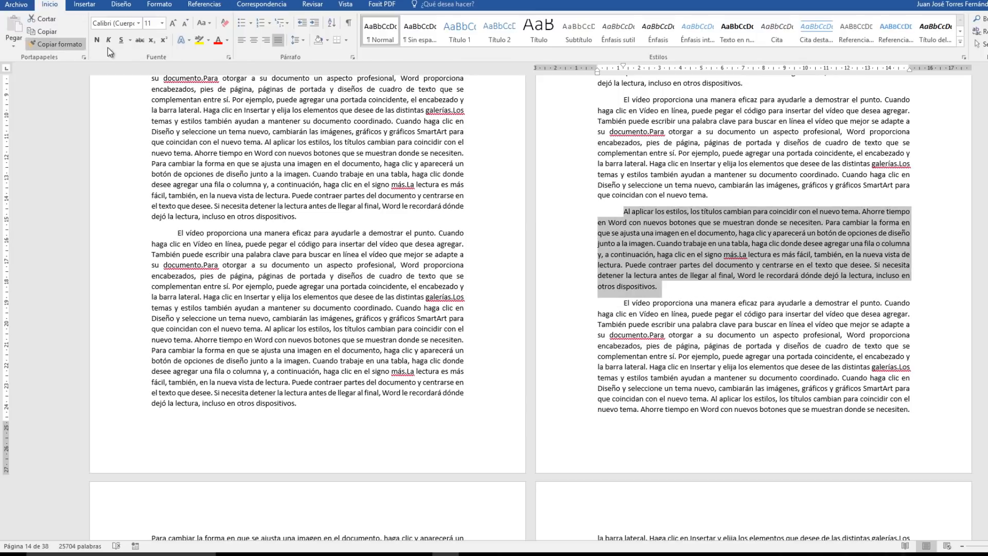
pyautogui.hotkey('ctrl', 'k')
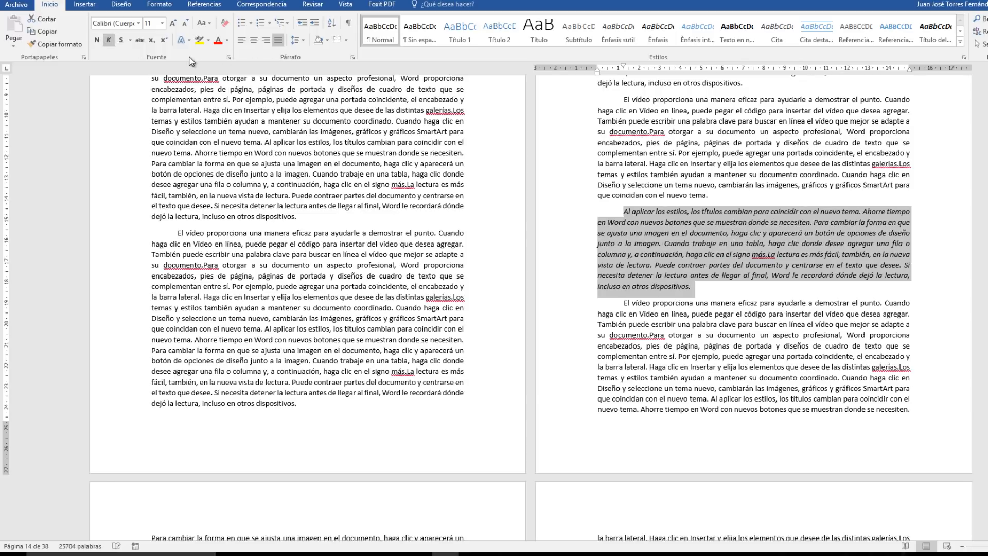
# Set the left and right indents of the italic paragraph to 0,5 cm each.
pyautogui.click(352, 57)
pyautogui.click(471, 211)
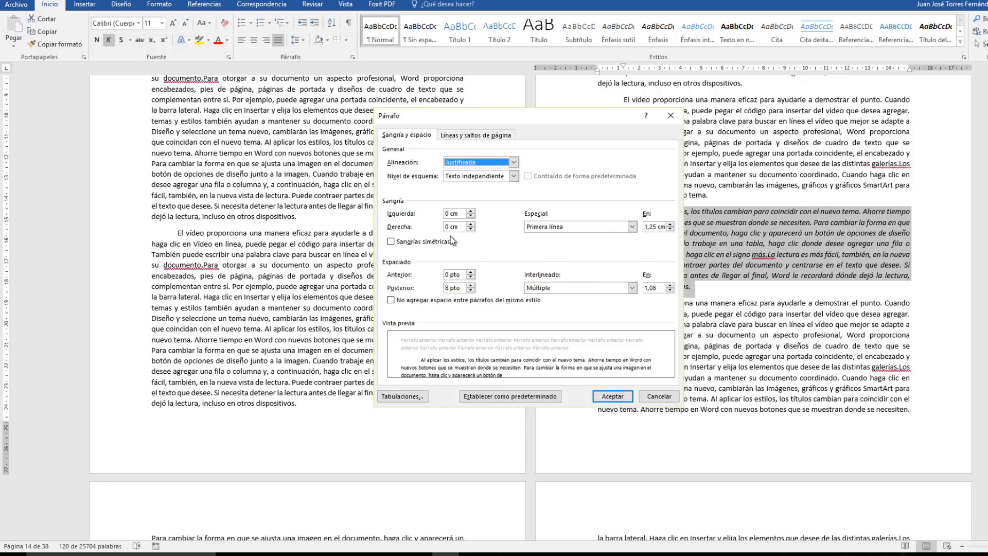
pyautogui.click(471, 211)
pyautogui.click(471, 211)
pyautogui.click(470, 211)
pyautogui.click(471, 211)
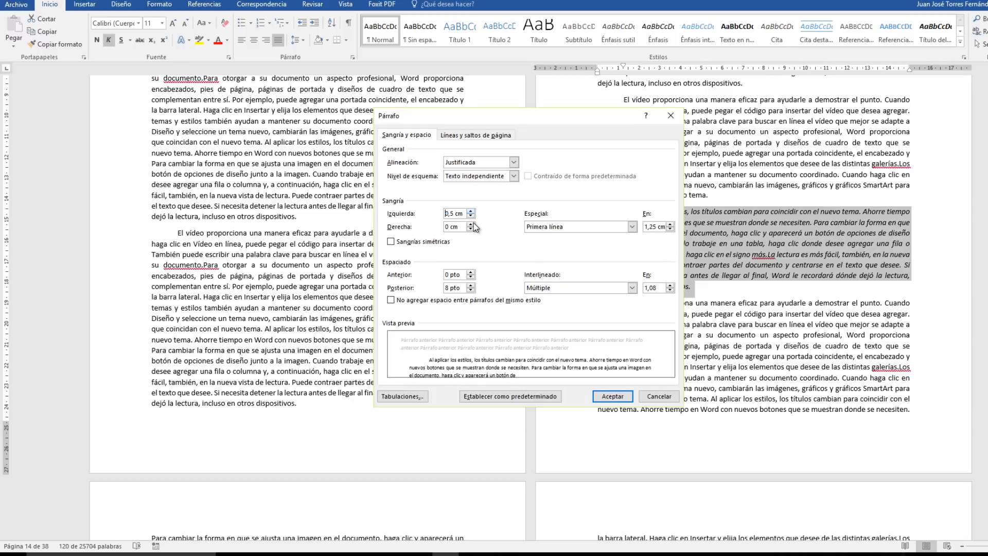
pyautogui.click(471, 225)
pyautogui.click(470, 225)
pyautogui.click(471, 224)
pyautogui.click(470, 225)
pyautogui.click(471, 224)
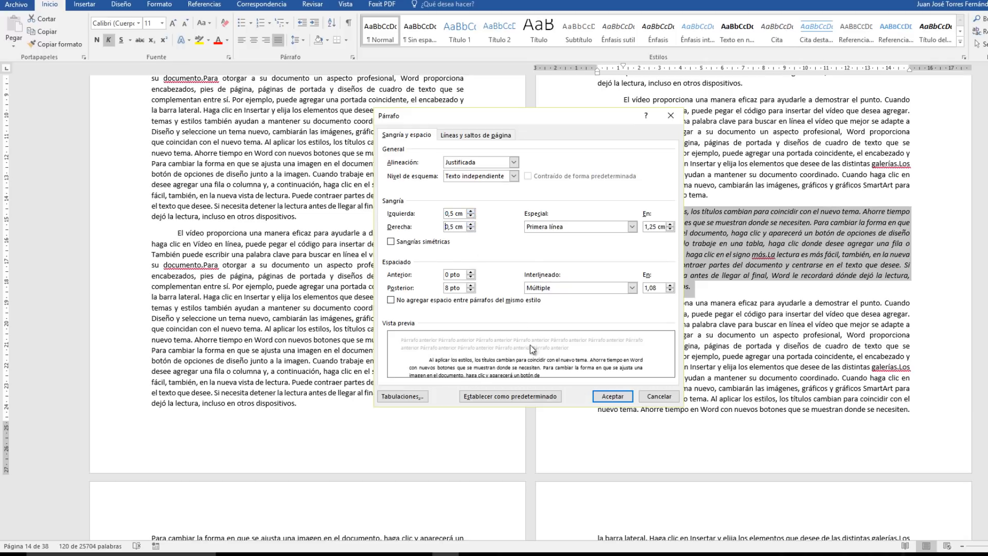
pyautogui.click(604, 396)
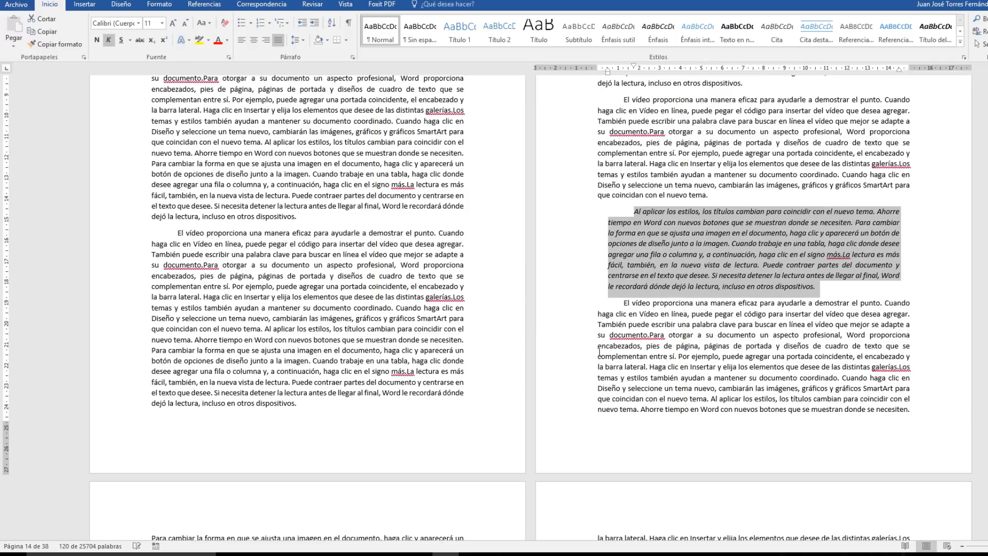
# Start a new citation source at the end of the indented italic paragraph and set its type to Sitio web.
pyautogui.click(819, 286)
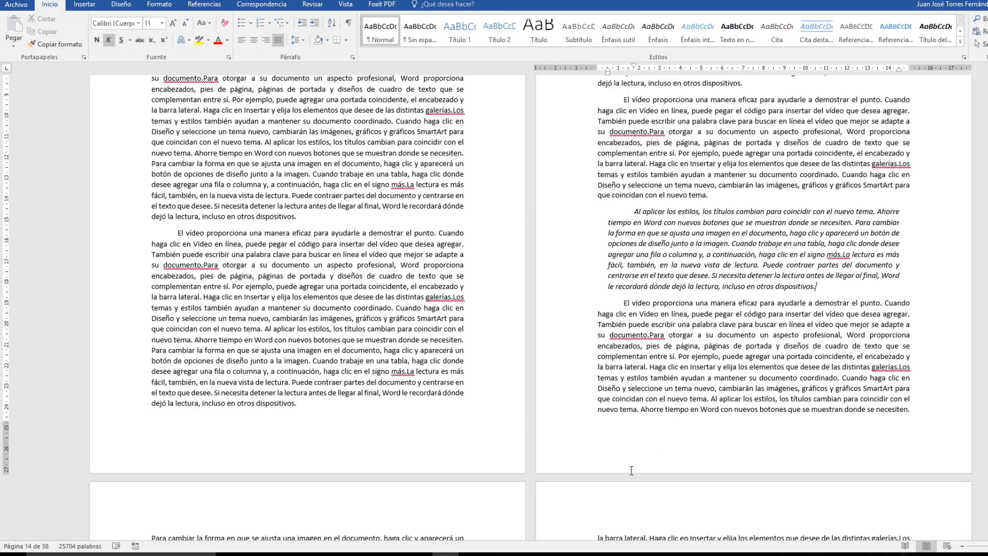
pyautogui.click(212, 6)
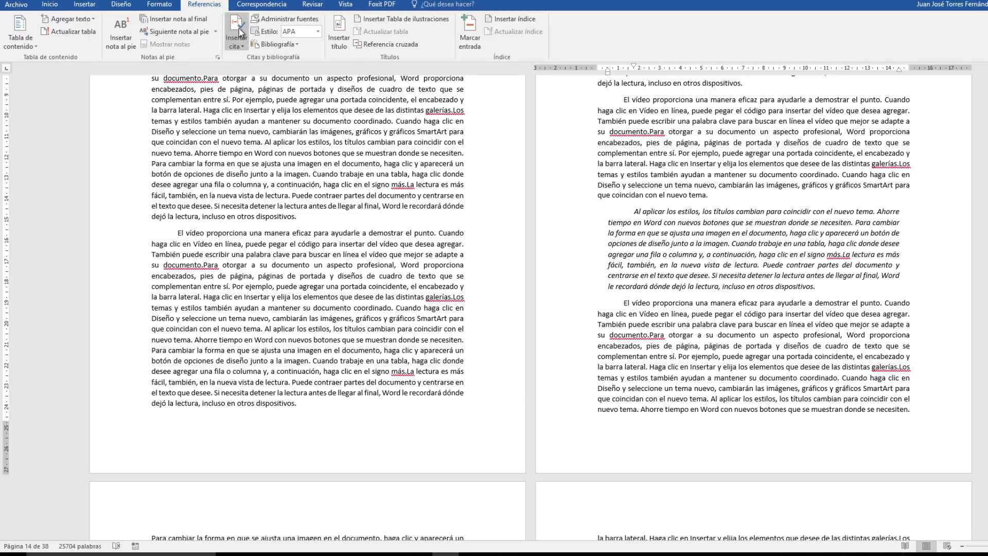
pyautogui.click(236, 37)
pyautogui.click(267, 115)
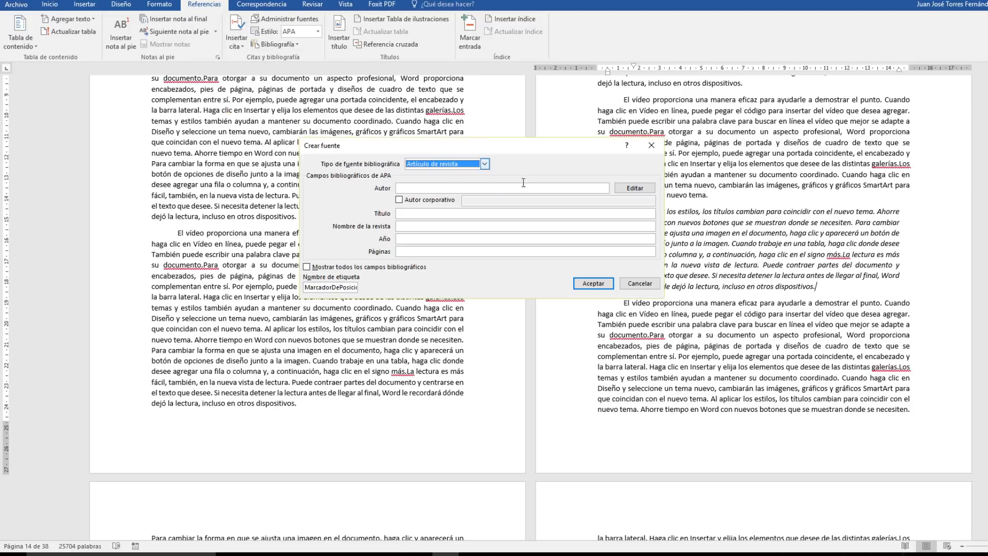
pyautogui.click(485, 165)
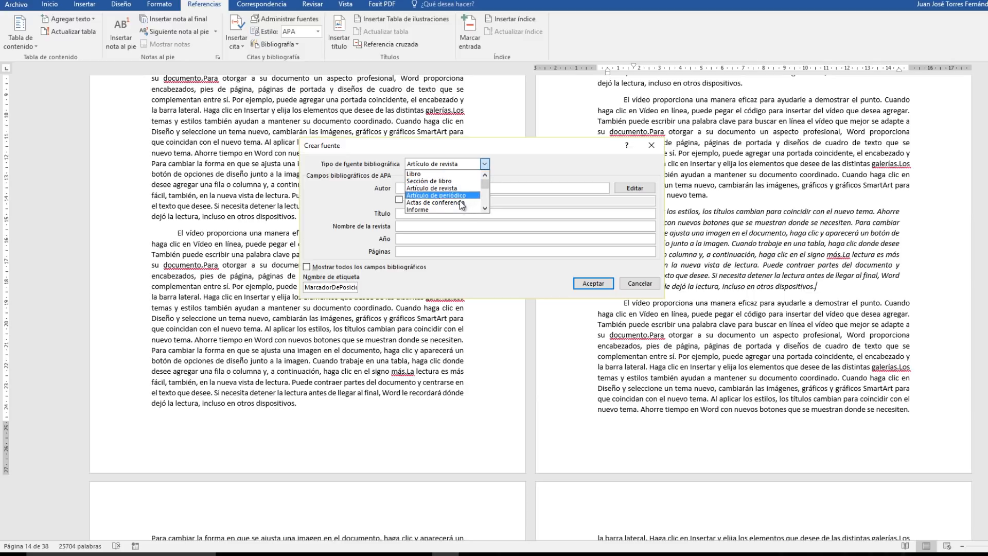
pyautogui.click(485, 209)
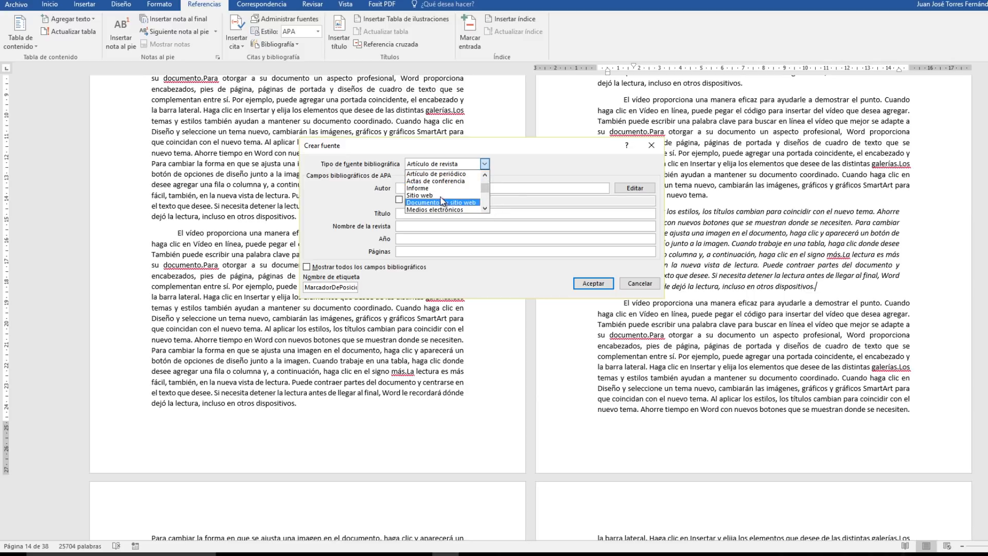
pyautogui.click(427, 209)
# Enter the author's full name for the website source.
pyautogui.click(400, 188)
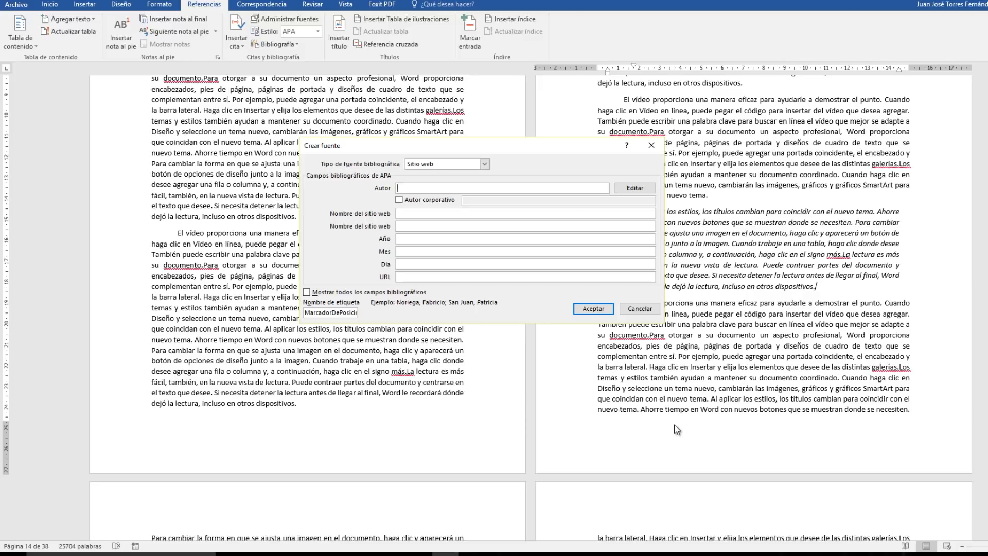
pyautogui.write('Juan José Fernández')
# Fill the two website name fields with "Apuntes De Informática" and "Apuntes de Informática - Empleo".
pyautogui.click(451, 215)
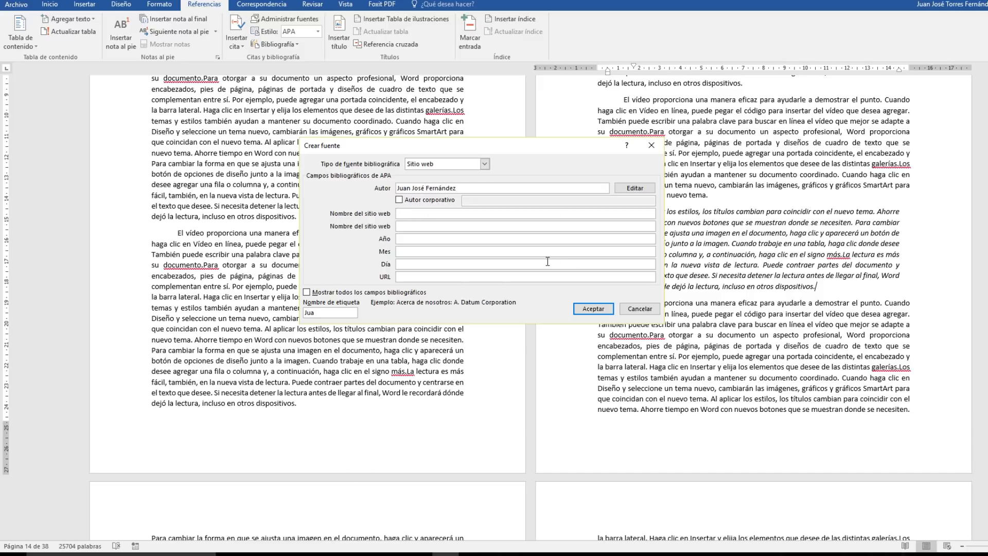
pyautogui.write('Apuntes De l')
pyautogui.write('nformática')
pyautogui.click(412, 227)
pyautogui.write('Apuntes de Informática')
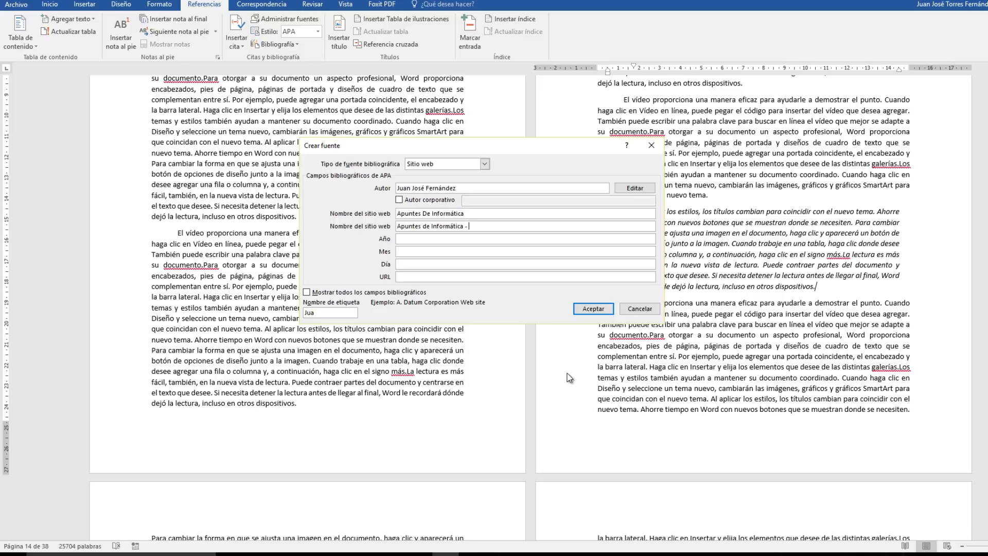
pyautogui.write('- Empleo')
# Set the website source's year to 2014, its month to Mayo and its day to 22.
pyautogui.click(407, 239)
pyautogui.write('201')
pyautogui.write('4')
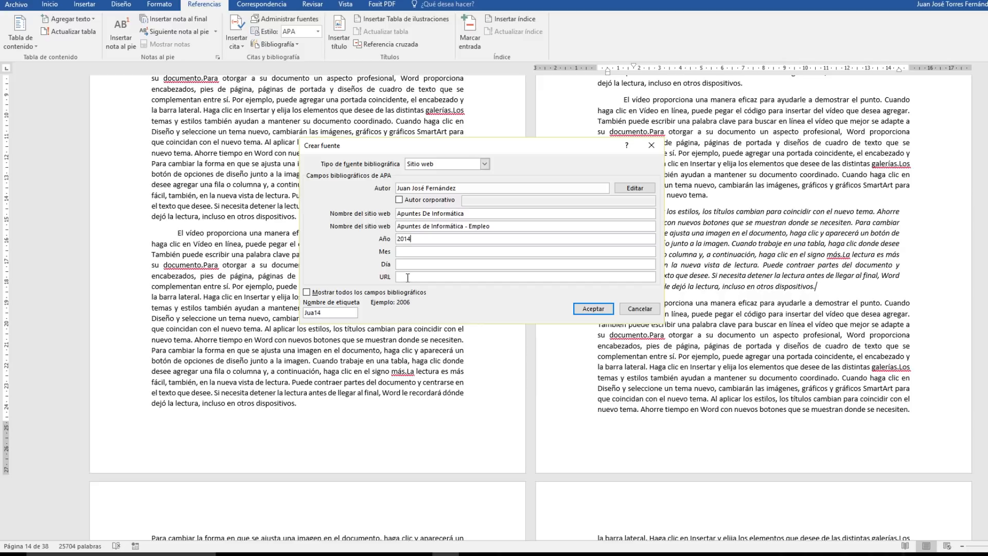
pyautogui.click(402, 251)
pyautogui.write('Mayo')
pyautogui.click(409, 264)
pyautogui.write('22')
# Switch to the web browser and copy the address of the "La carta de presentación" page.
pyautogui.click(411, 279)
pyautogui.click(338, 554)
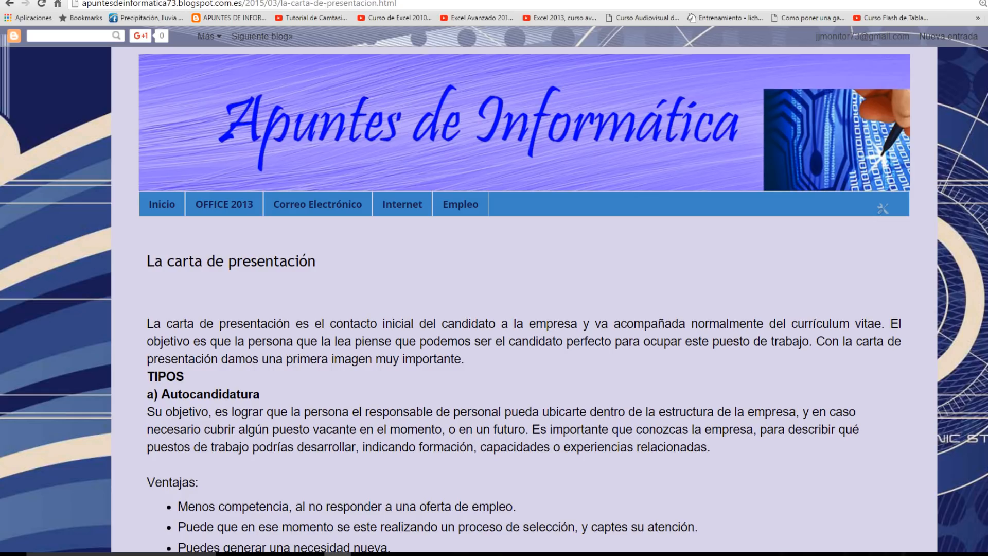
pyautogui.click(331, 5)
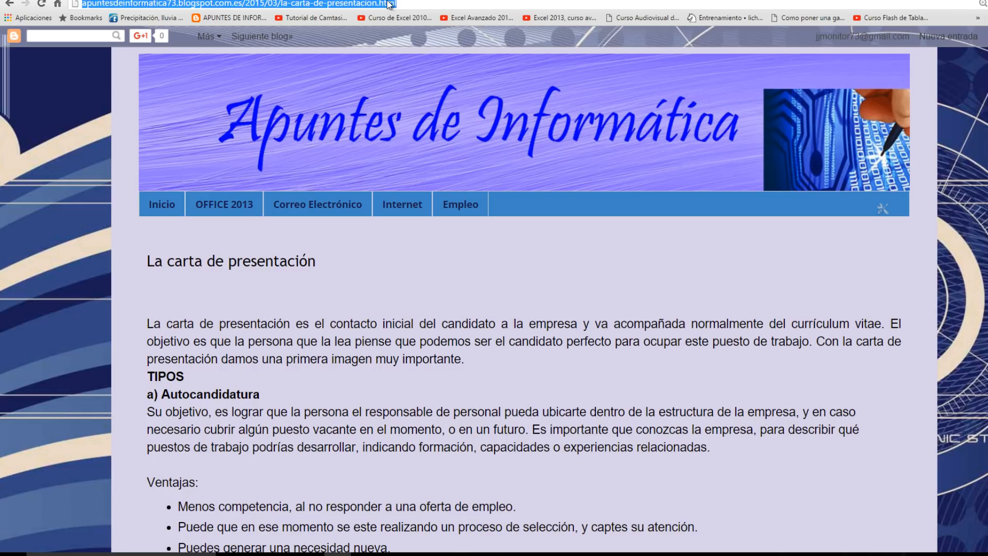
pyautogui.rightClick(331, 6)
pyautogui.click(360, 41)
# Return to Word, paste the copied address as the source's URL and accept the source to insert its citation.
pyautogui.click(446, 554)
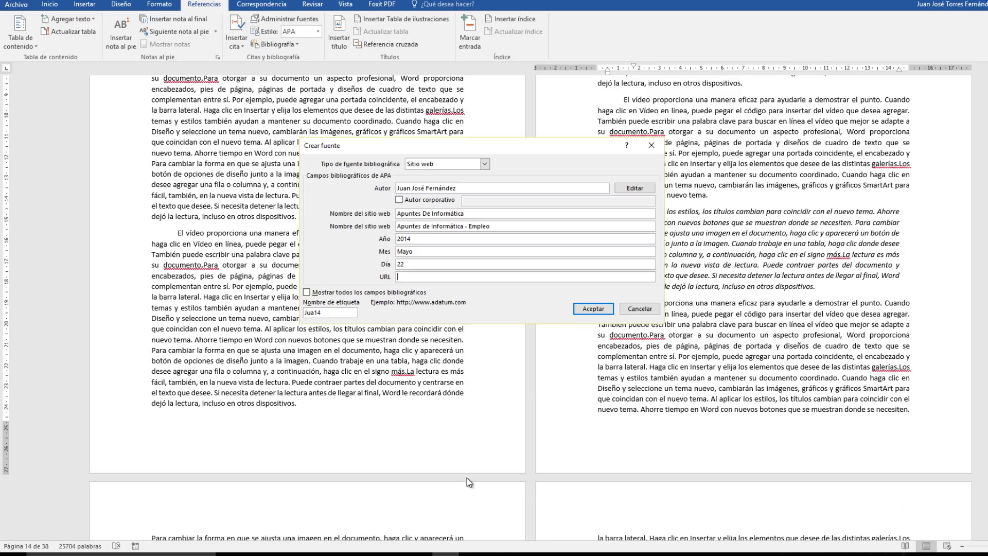
pyautogui.hotkey('ctrl', 'v')
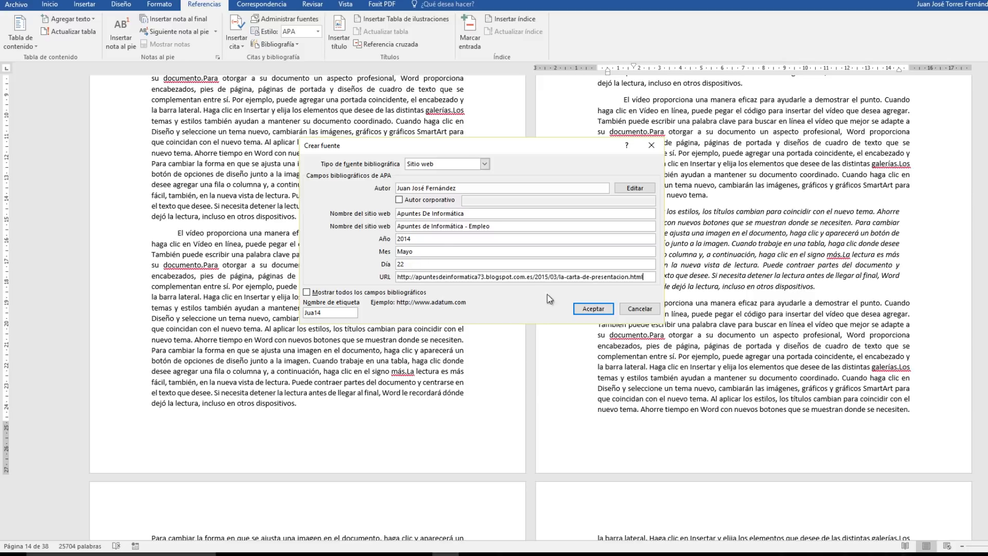
pyautogui.click(591, 310)
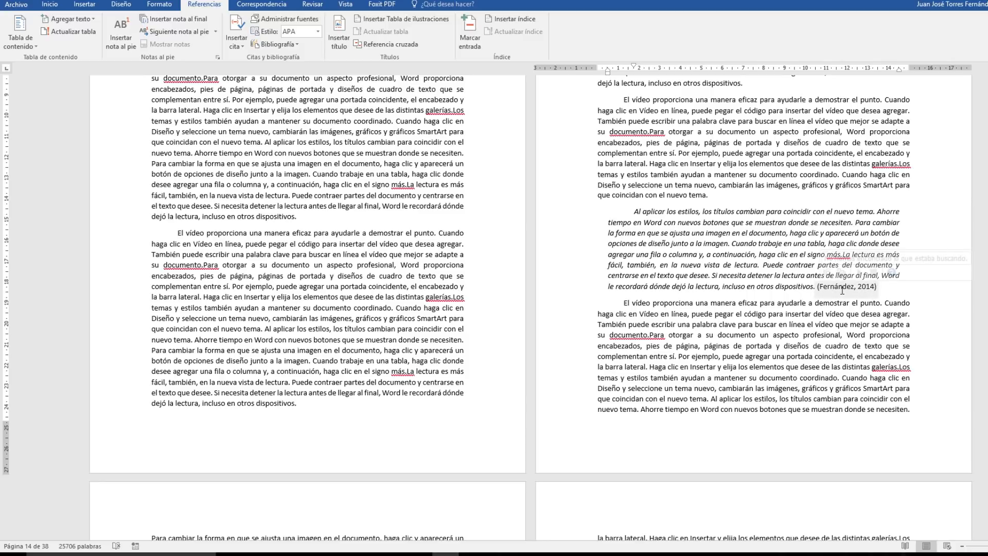
# Open the 2007 citation at the end of the italic quotation on page 4 for editing.
pyautogui.scroll(2, 848, 296)
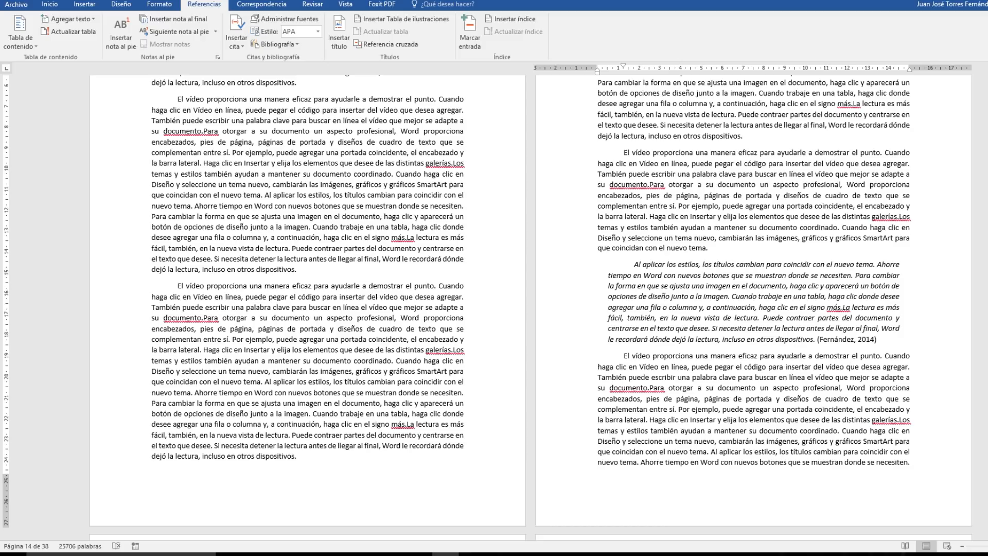
pyautogui.scroll(-10, 850, 367)
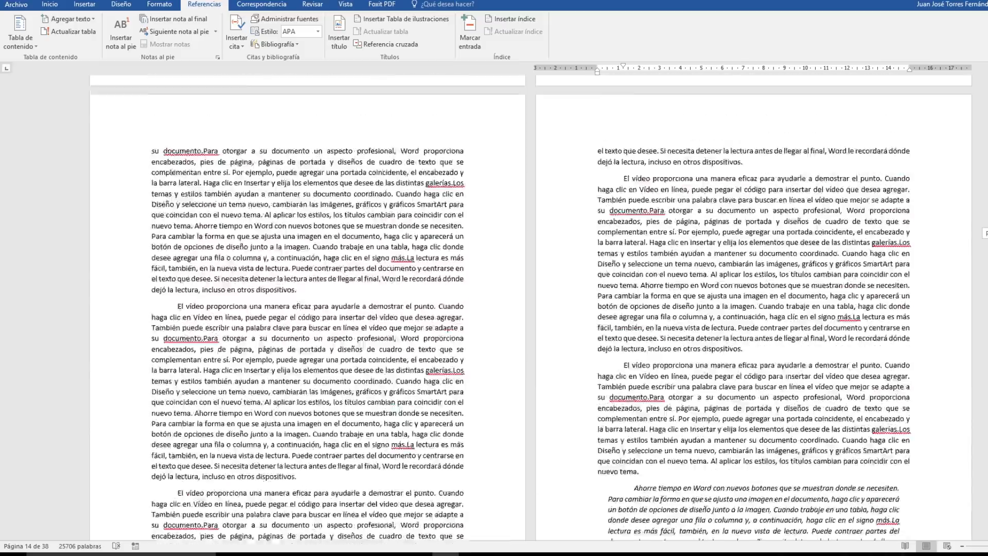
pyautogui.scroll(-10, 530, 309)
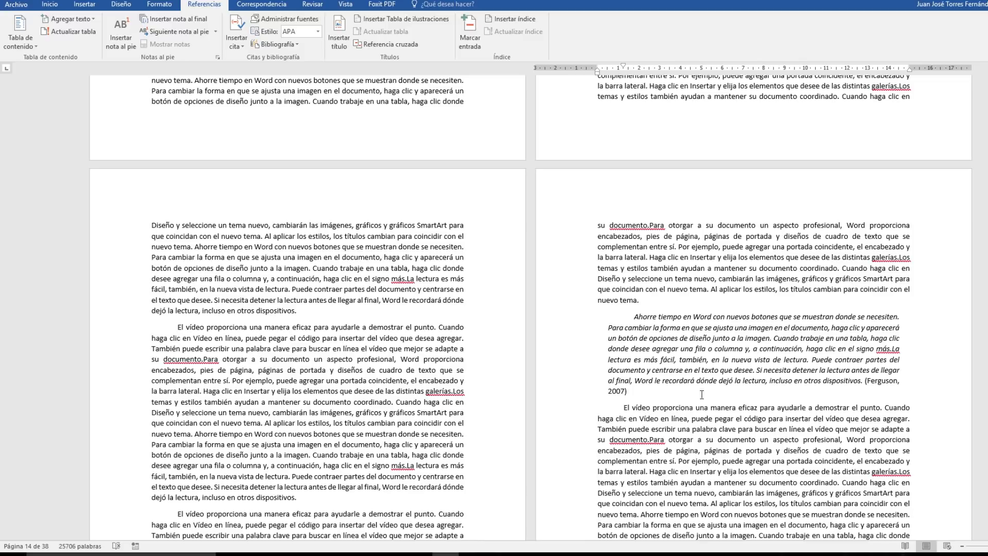
pyautogui.click(788, 399)
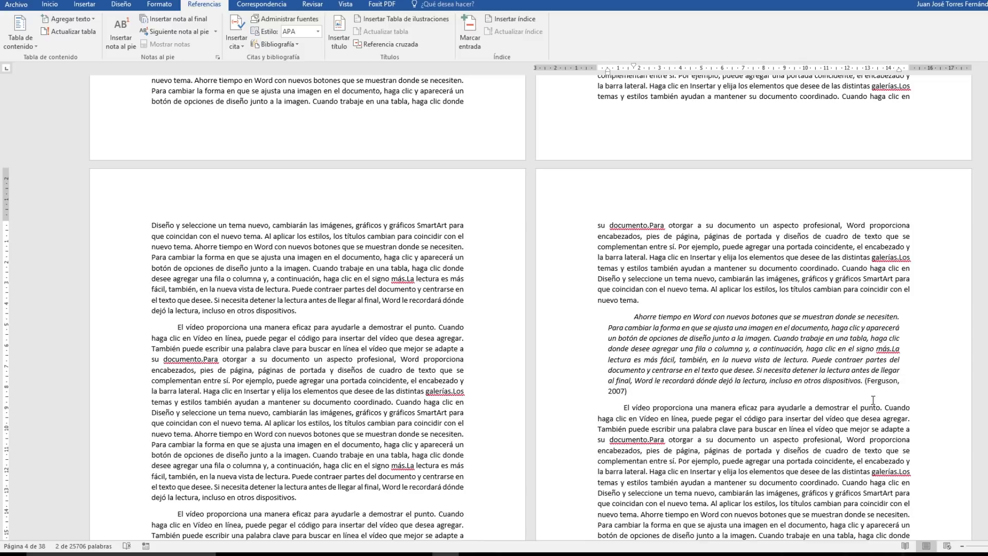
pyautogui.click(877, 381)
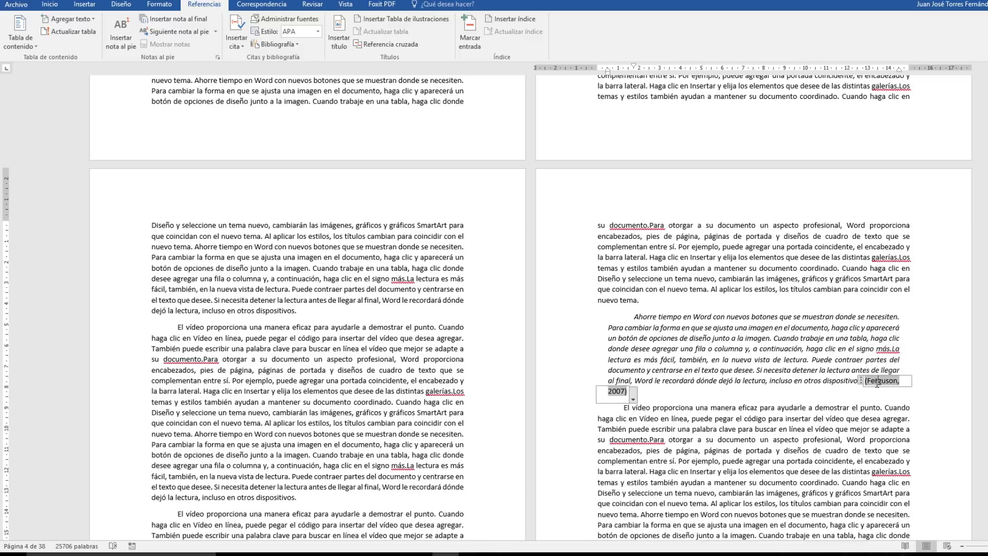
pyautogui.click(633, 397)
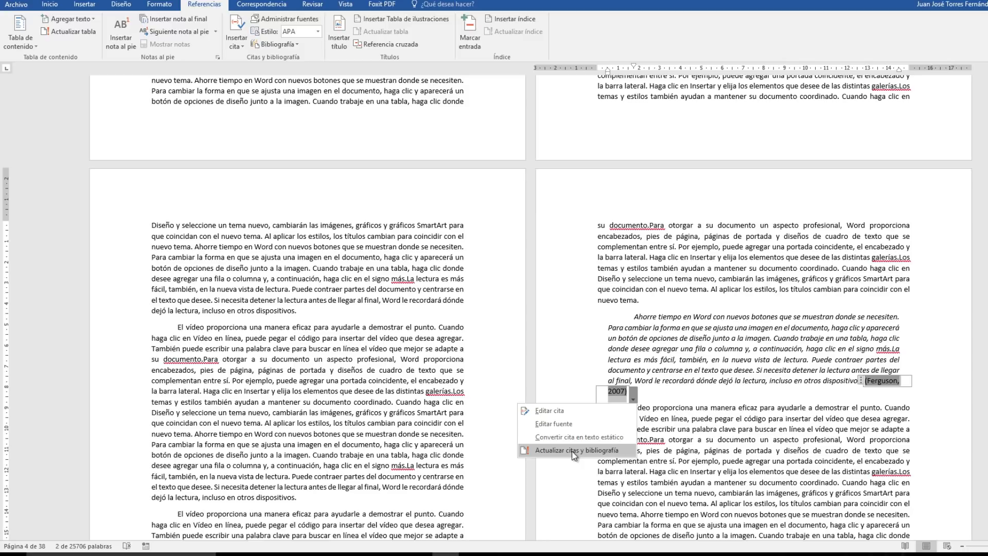
pyautogui.click(546, 411)
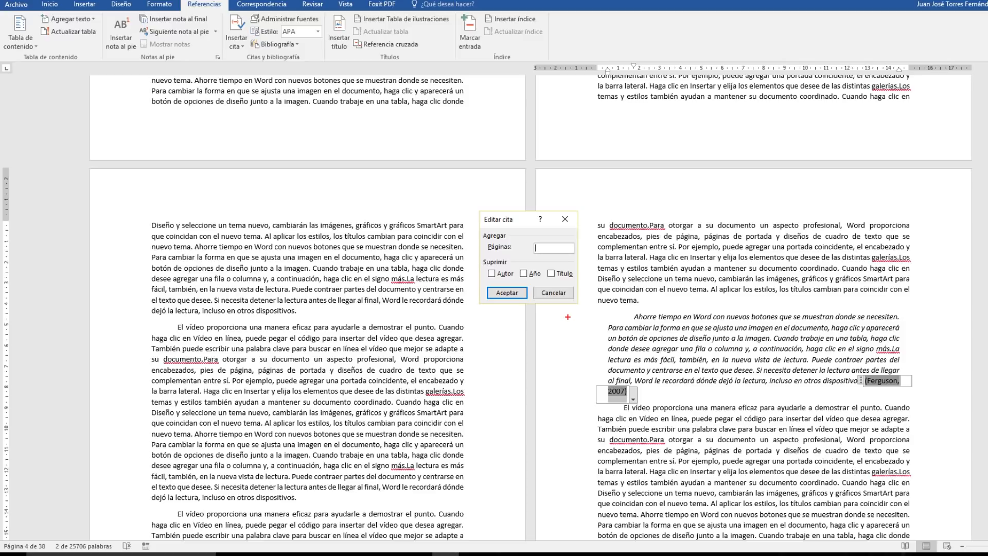
pyautogui.moveTo(620, 219); pyautogui.dragTo(566, 248)
pyautogui.moveTo(592, 308)
pyautogui.mouseDown()
pyautogui.moveTo(752, 372)
pyautogui.moveTo(884, 384)
pyautogui.mouseUp()
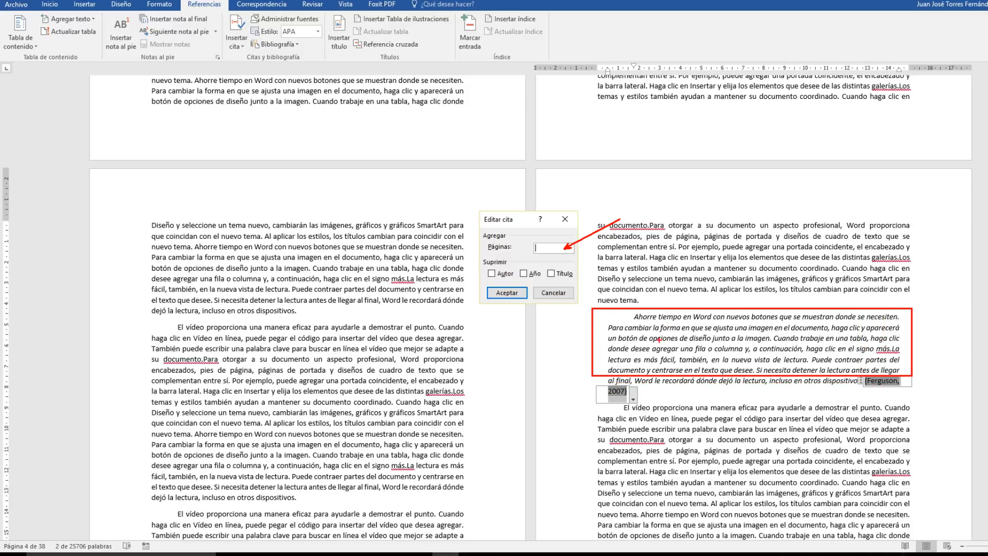
pyautogui.press('Escape')
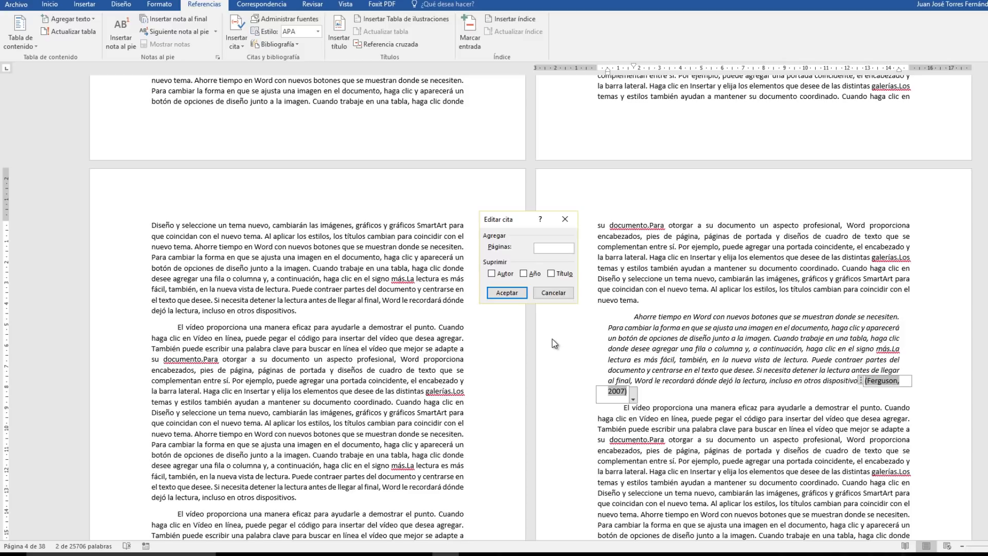
# Add page 168 to the 2007 citation and place the cursor after it.
pyautogui.write('168')
pyautogui.press('Return')
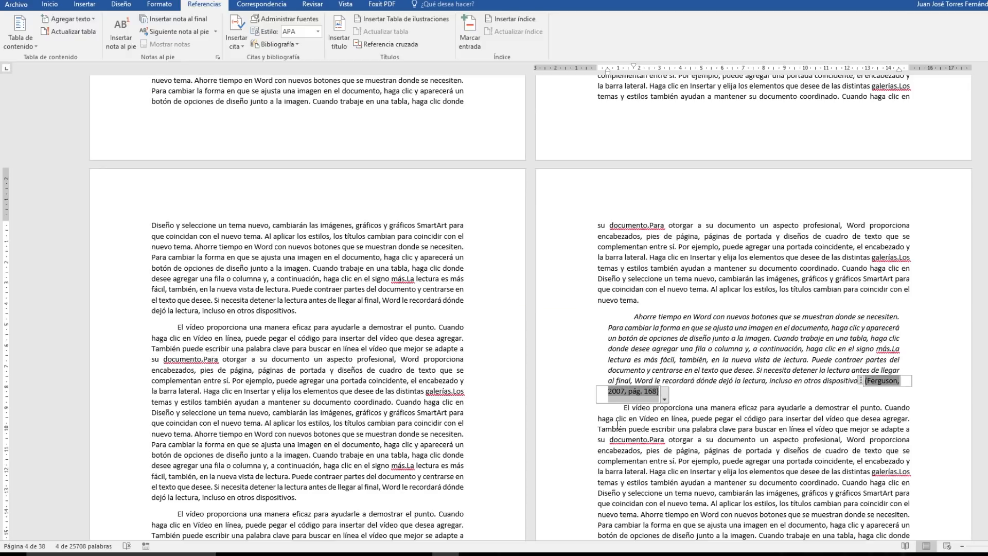
pyautogui.click(667, 418)
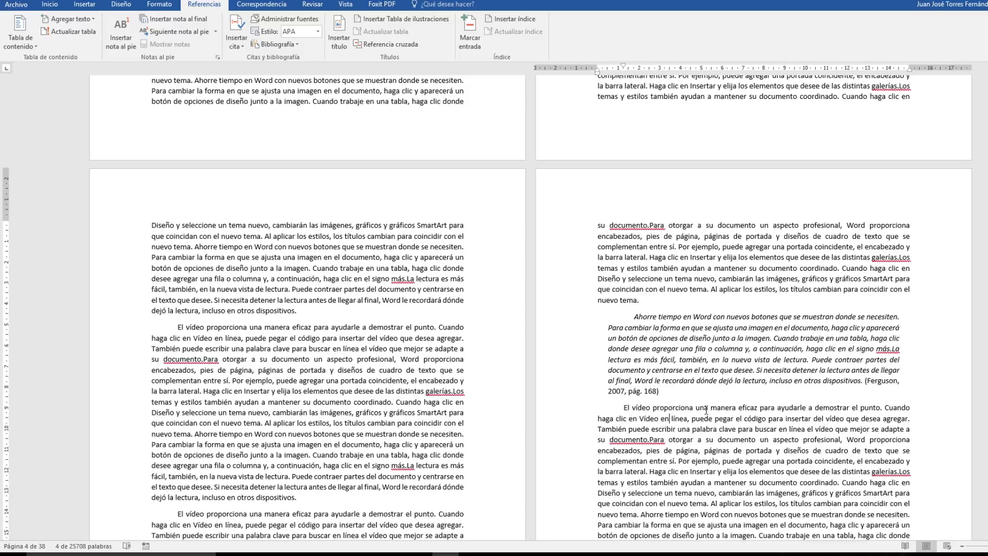
pyautogui.click(663, 391)
# Split the passage beginning "Cuando haga clic en Diseño" on page 22 into its own paragraph.
pyautogui.scroll(-6, 706, 389)
pyautogui.scroll(-15, 531, 308)
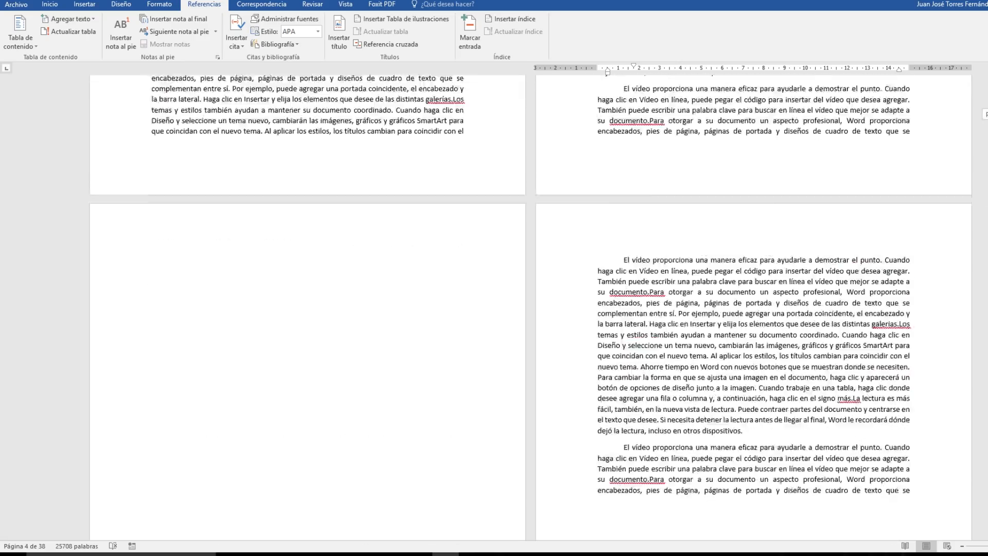
pyautogui.scroll(-5, 824, 227)
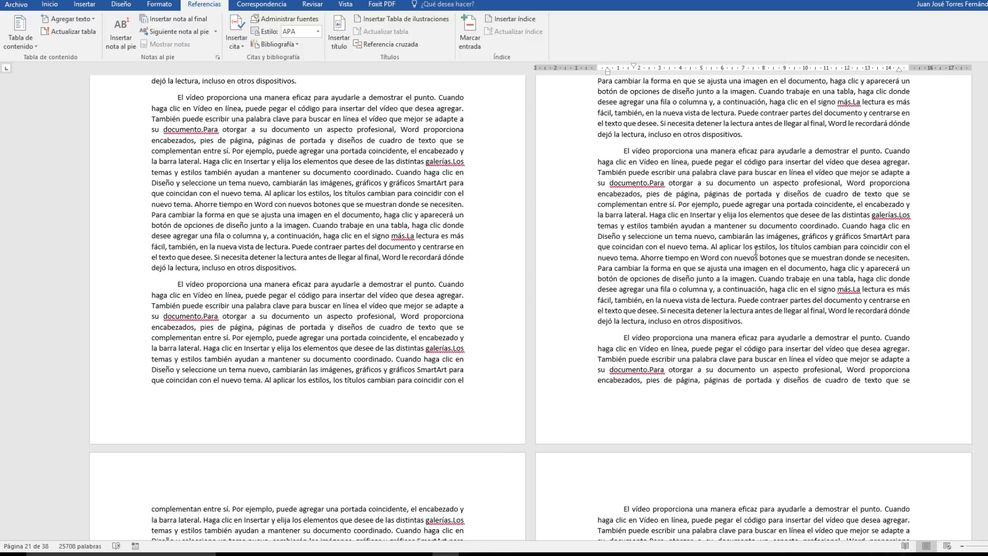
pyautogui.click(843, 225)
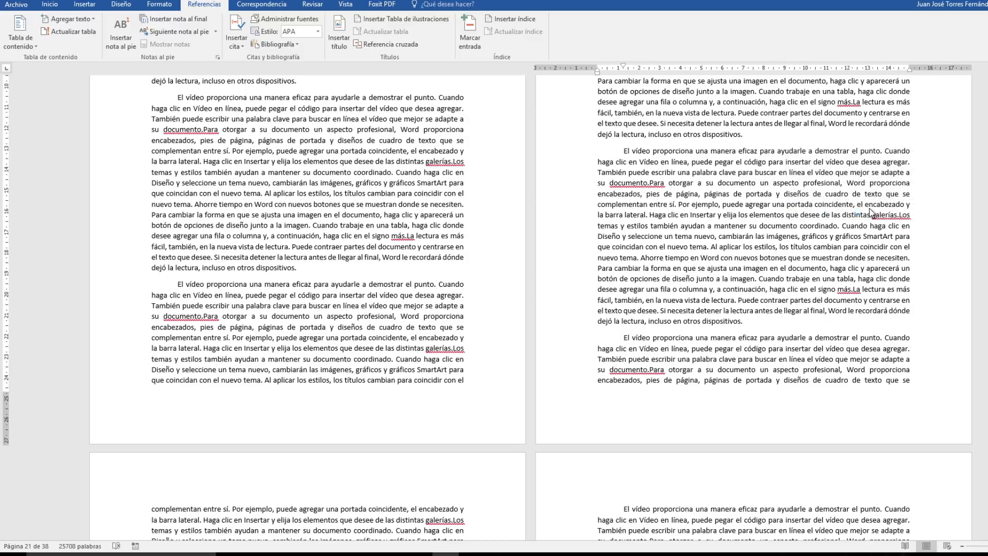
pyautogui.press('Return')
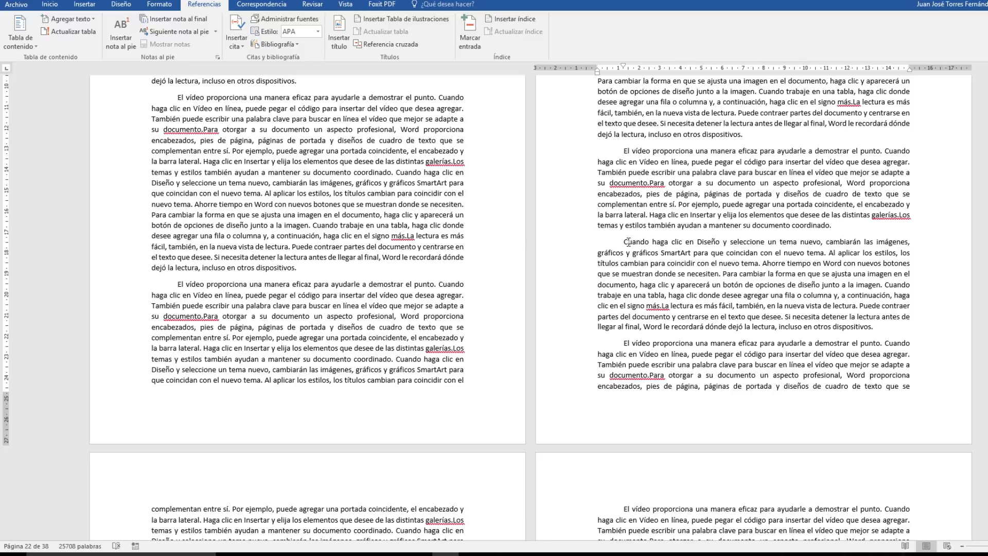
# Italicize the separated paragraph beginning "Cuando haga clic en Diseño" on page 22 and set its left and right indents to 0,5 cm.
pyautogui.moveTo(623, 242); pyautogui.dragTo(875, 327)
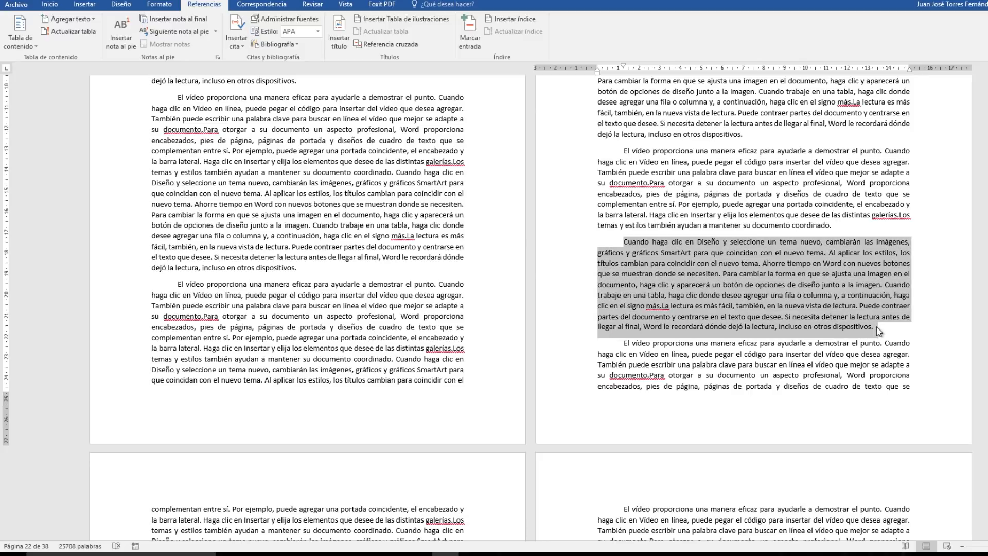
pyautogui.click(49, 4)
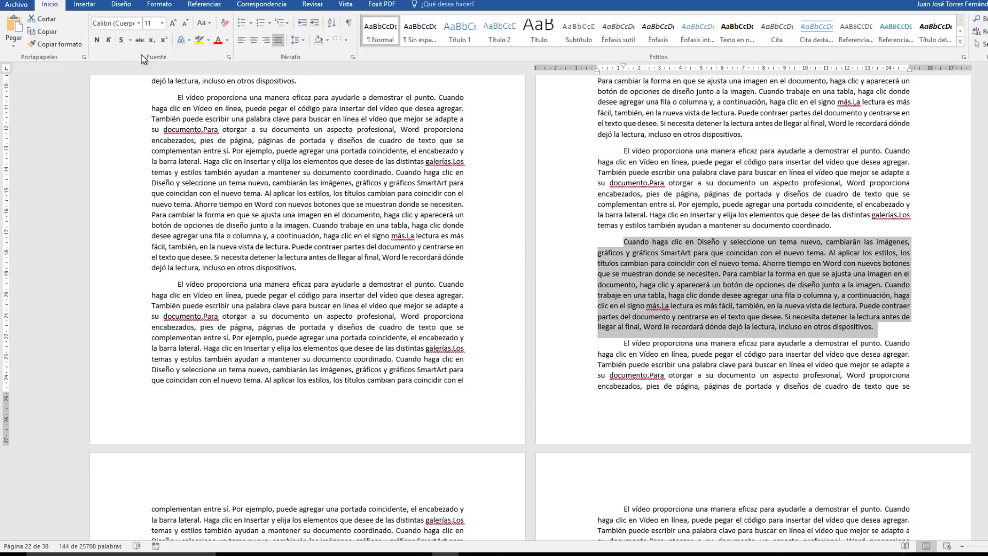
pyautogui.click(108, 40)
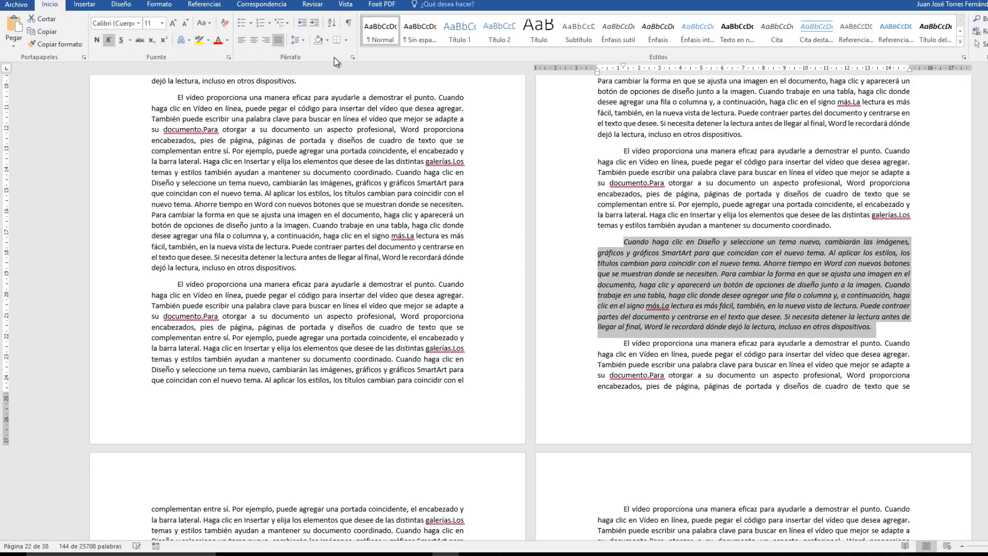
pyautogui.click(352, 56)
pyautogui.click(470, 210)
pyautogui.click(471, 210)
pyautogui.click(471, 210)
pyautogui.click(471, 210)
pyautogui.click(471, 224)
pyautogui.click(471, 224)
pyautogui.click(471, 224)
pyautogui.click(471, 224)
pyautogui.click(470, 223)
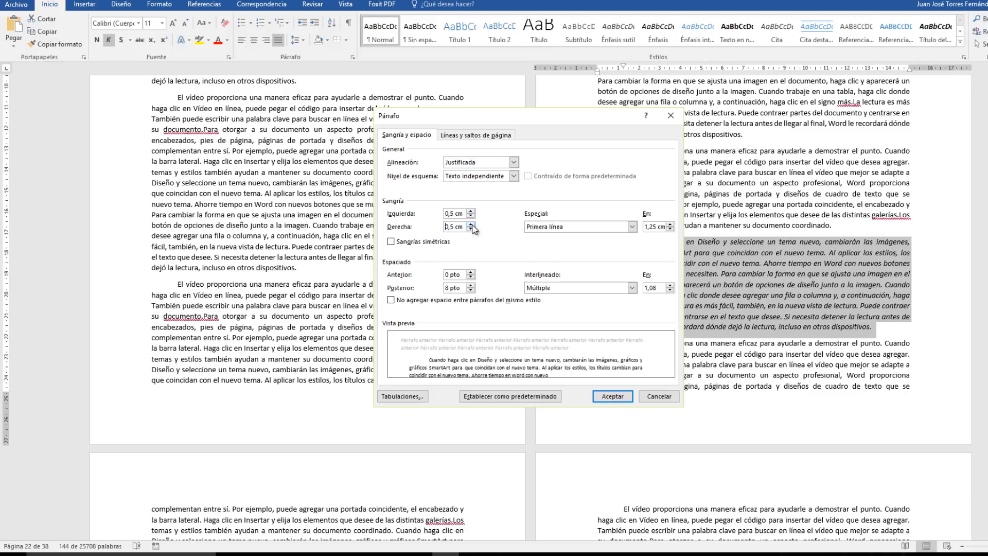
pyautogui.click(613, 396)
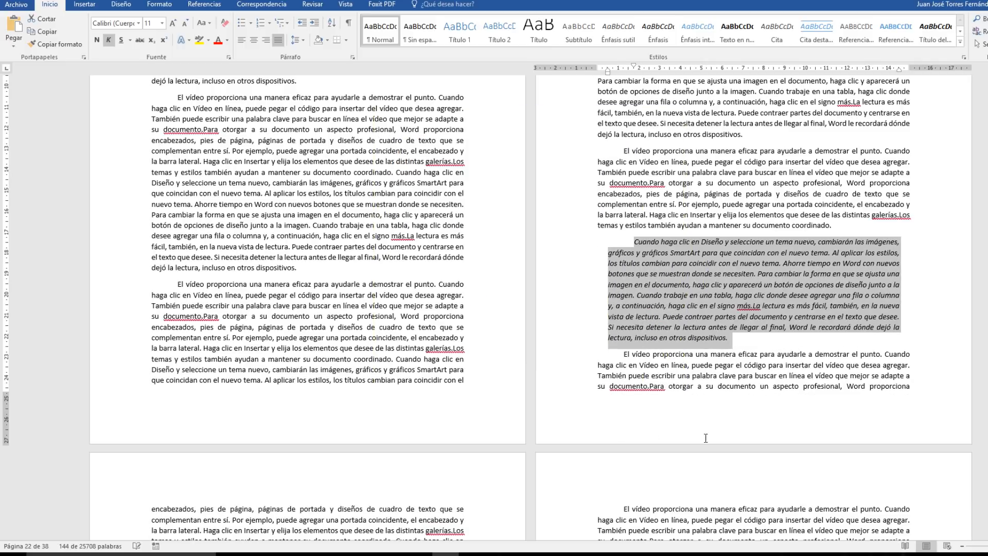
# Place the cursor at the end of the italic quotation on page 22 and open the source manager.
pyautogui.click(739, 349)
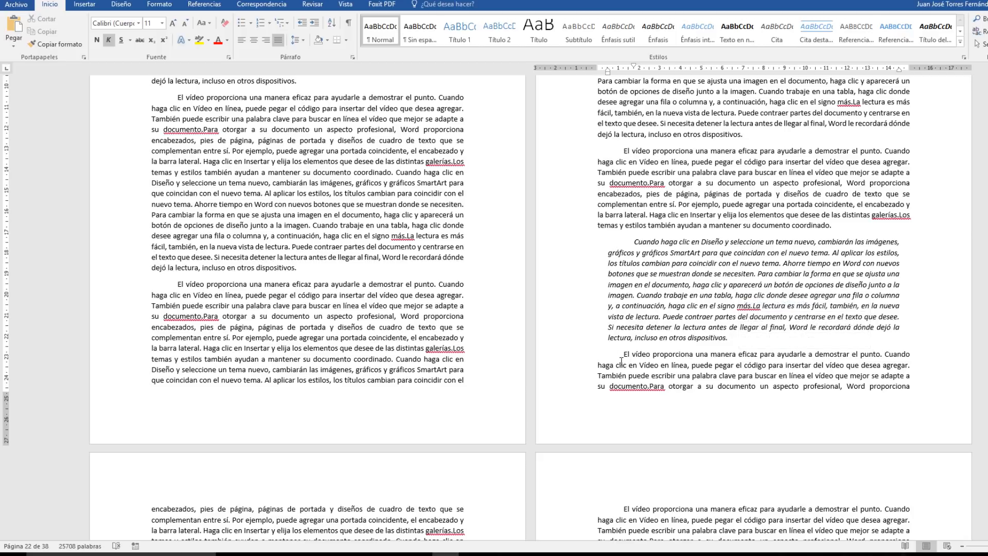
pyautogui.click(737, 337)
pyautogui.click(199, 6)
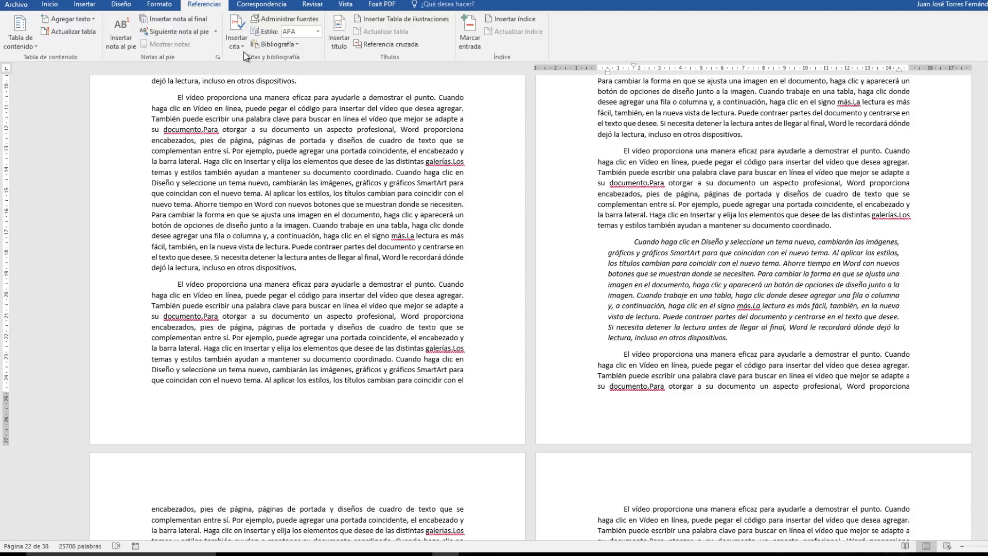
pyautogui.click(279, 19)
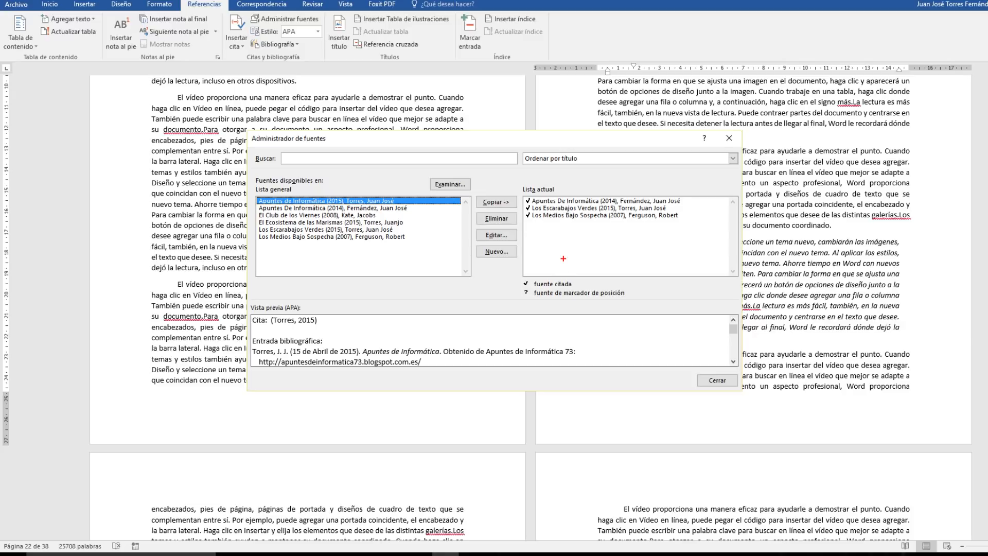
pyautogui.moveTo(520, 193)
pyautogui.mouseDown()
pyautogui.moveTo(677, 234)
pyautogui.moveTo(695, 227)
pyautogui.mouseUp()
pyautogui.moveTo(253, 196)
pyautogui.mouseDown()
pyautogui.moveTo(381, 247)
pyautogui.moveTo(467, 246)
pyautogui.mouseUp()
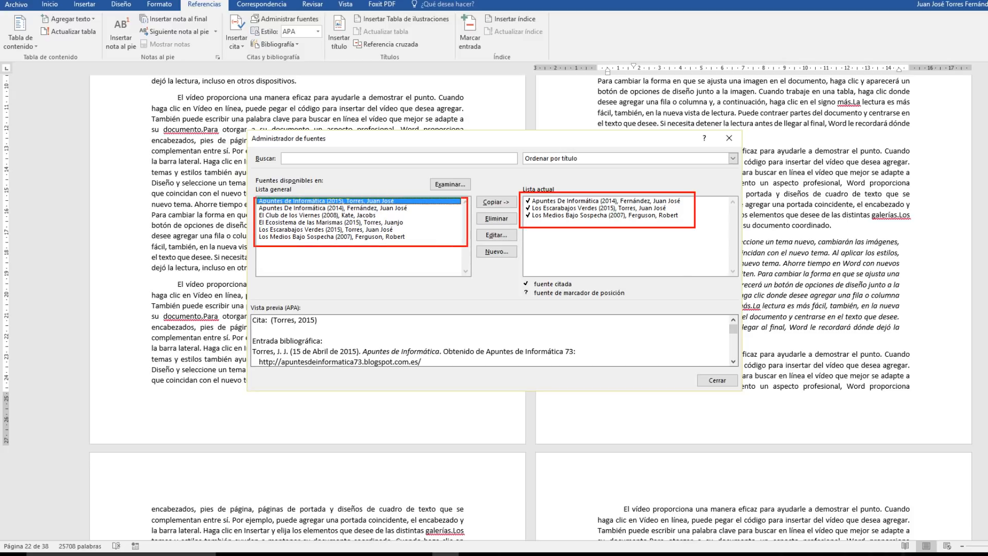
pyautogui.moveTo(256, 219); pyautogui.dragTo(181, 251)
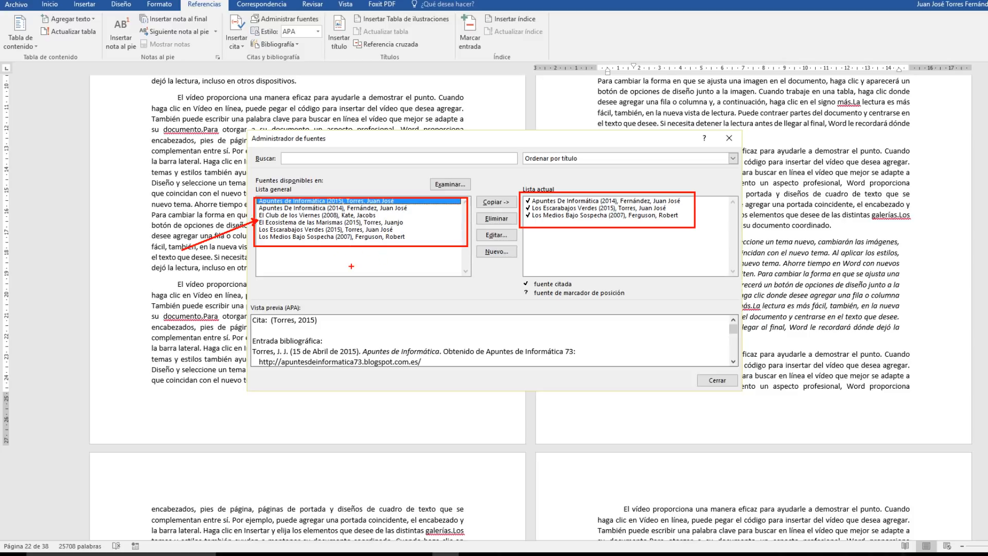
pyautogui.press('Escape')
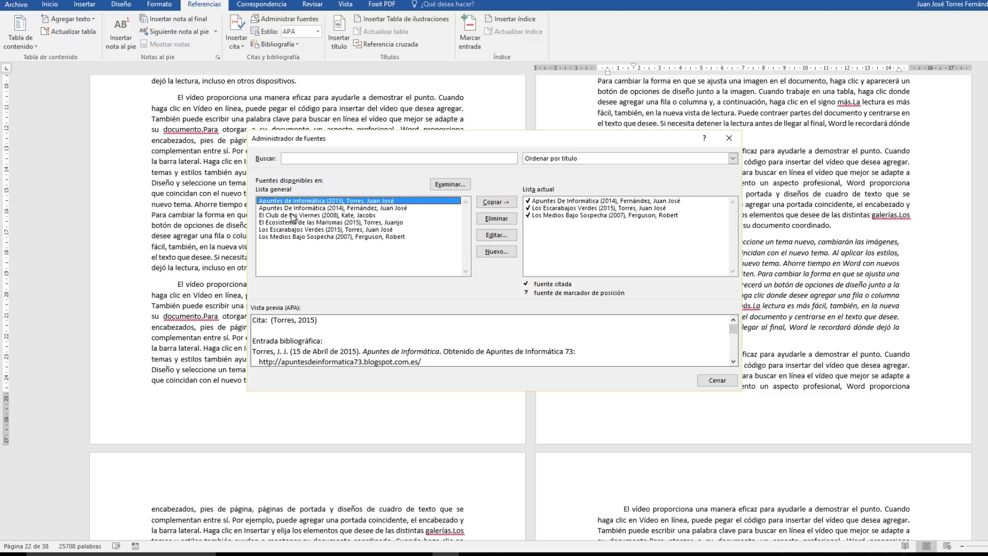
# Copy the source El Club de los Viernes (2008) from the general list to the document's current list and close the source manager.
pyautogui.click(273, 216)
pyautogui.click(504, 206)
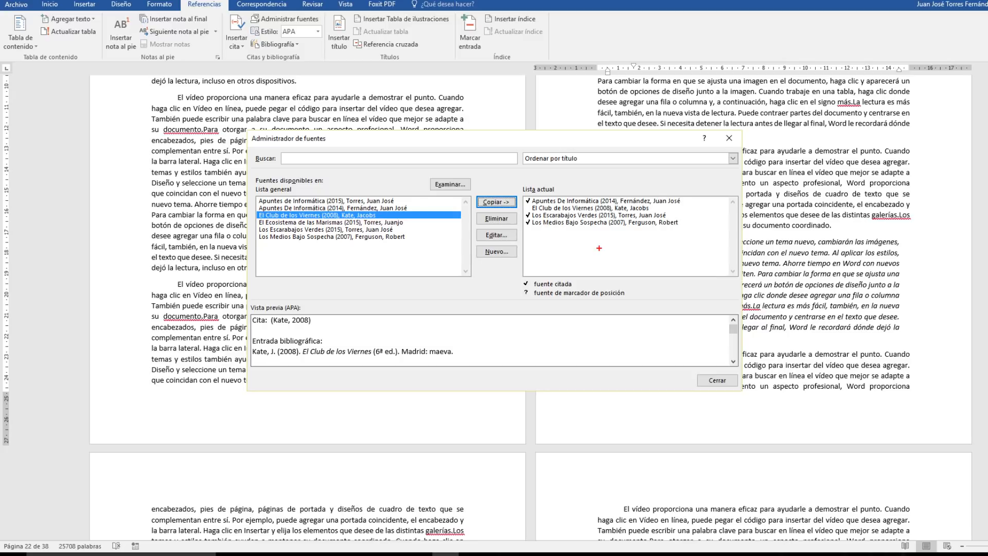
pyautogui.moveTo(521, 193)
pyautogui.mouseDown()
pyautogui.moveTo(615, 240)
pyautogui.moveTo(699, 236)
pyautogui.mouseUp()
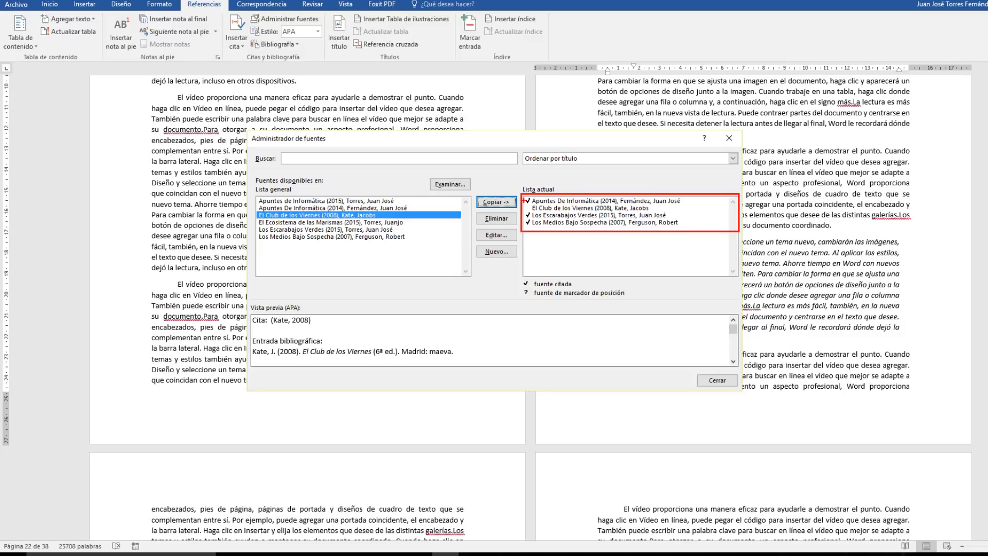
pyautogui.moveTo(525, 213)
pyautogui.mouseDown()
pyautogui.moveTo(503, 212)
pyautogui.moveTo(504, 227)
pyautogui.mouseUp()
pyautogui.moveTo(651, 208); pyautogui.dragTo(685, 206)
pyautogui.press('Escape')
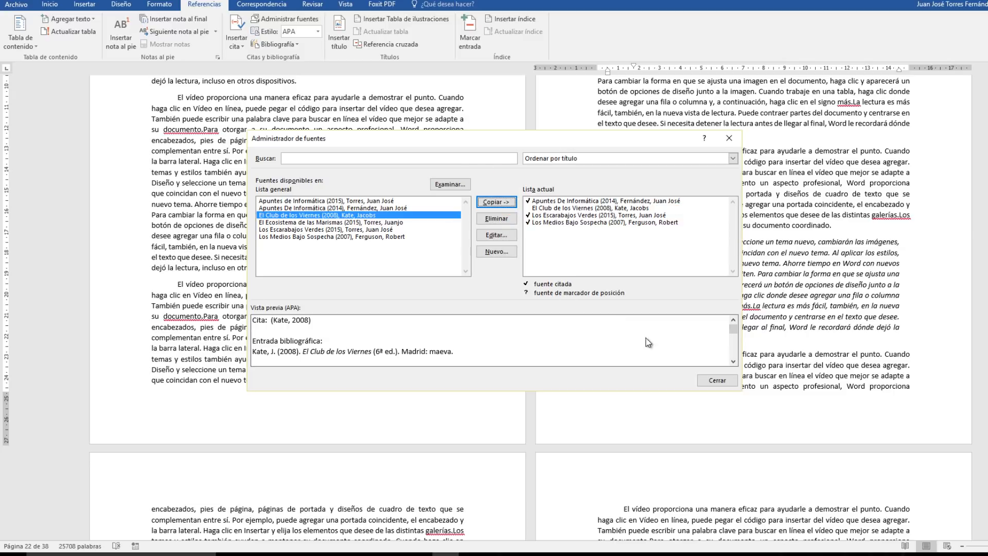
pyautogui.click(717, 381)
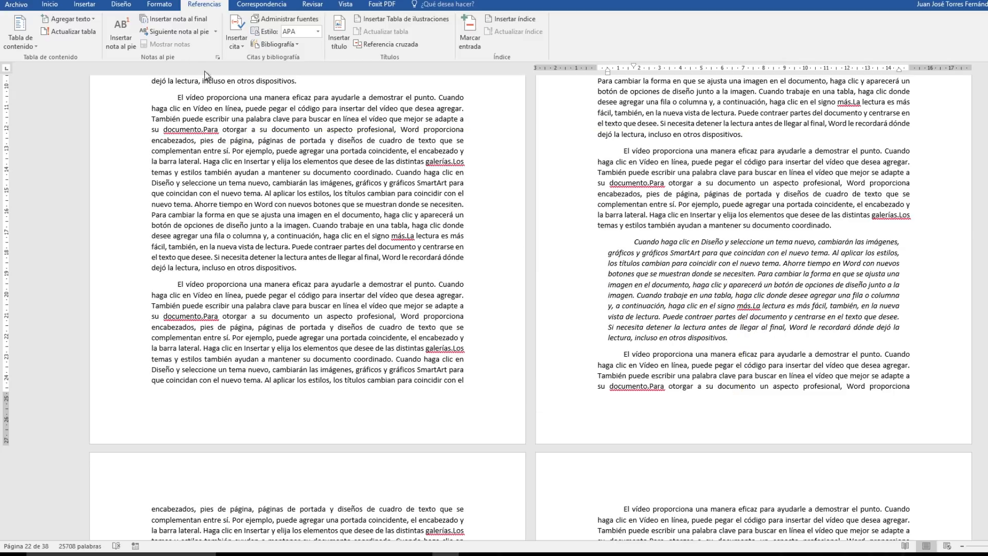
# Insert a citation of El Club de los Viernes (2008) at the end of the italic quotation.
pyautogui.click(238, 28)
pyautogui.click(237, 30)
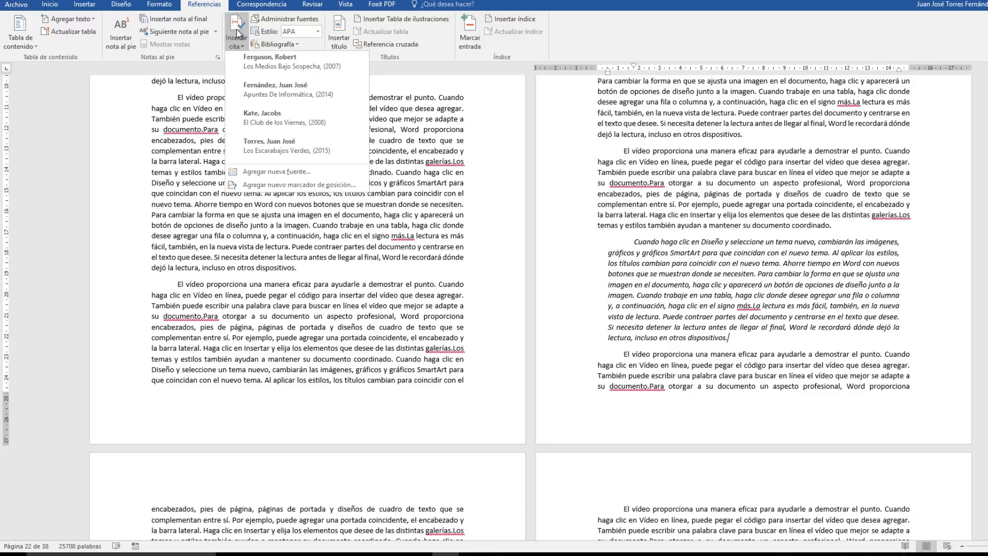
pyautogui.click(289, 116)
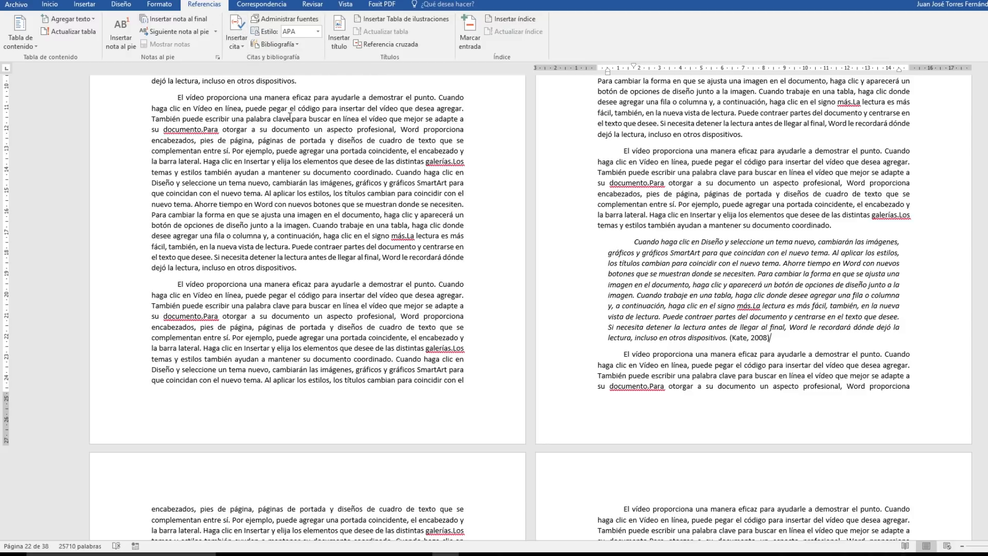
pyautogui.hotkey('ctrl', '2')
pyautogui.moveTo(727, 330); pyautogui.dragTo(842, 372)
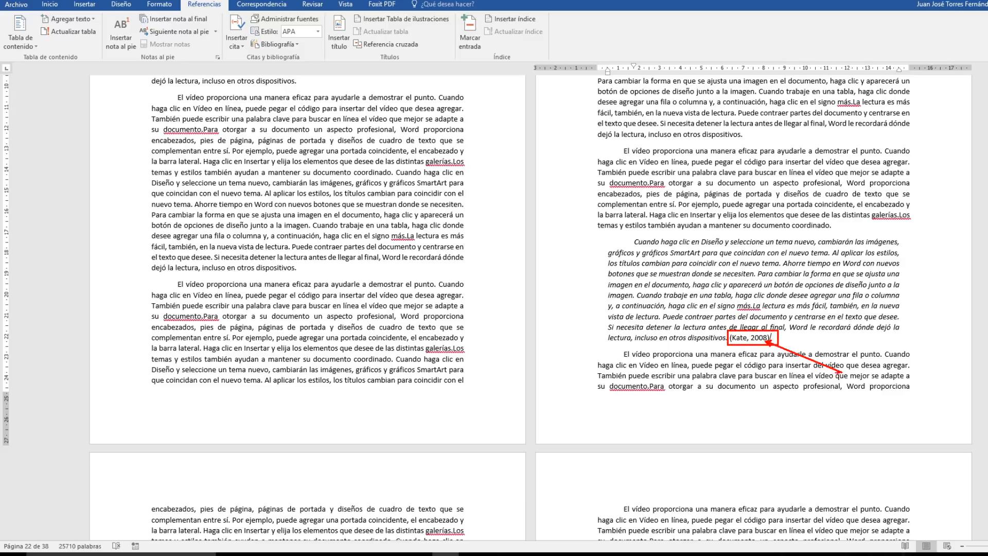
pyautogui.press('Escape')
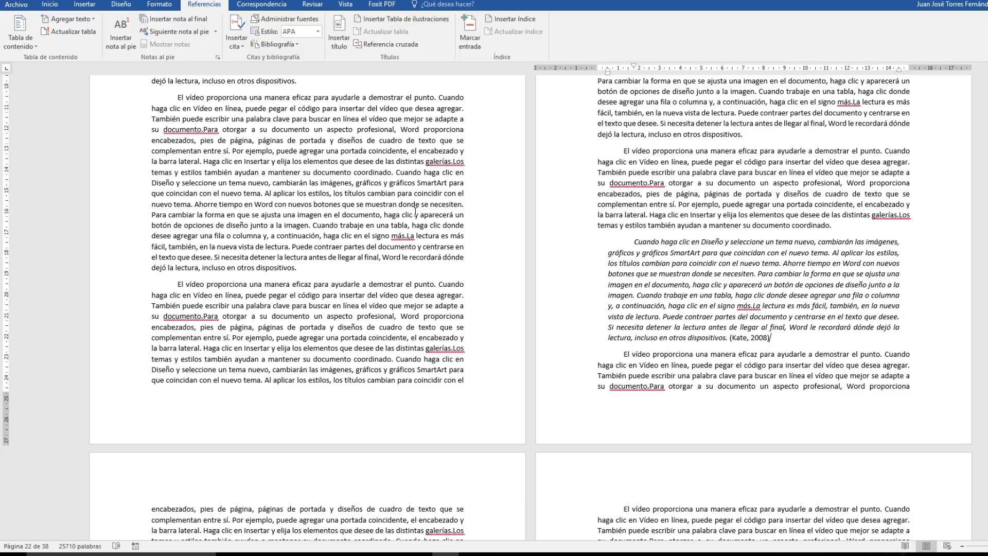
# Add page 358 to the 2008 citation and deselect it.
pyautogui.click(747, 341)
pyautogui.click(775, 344)
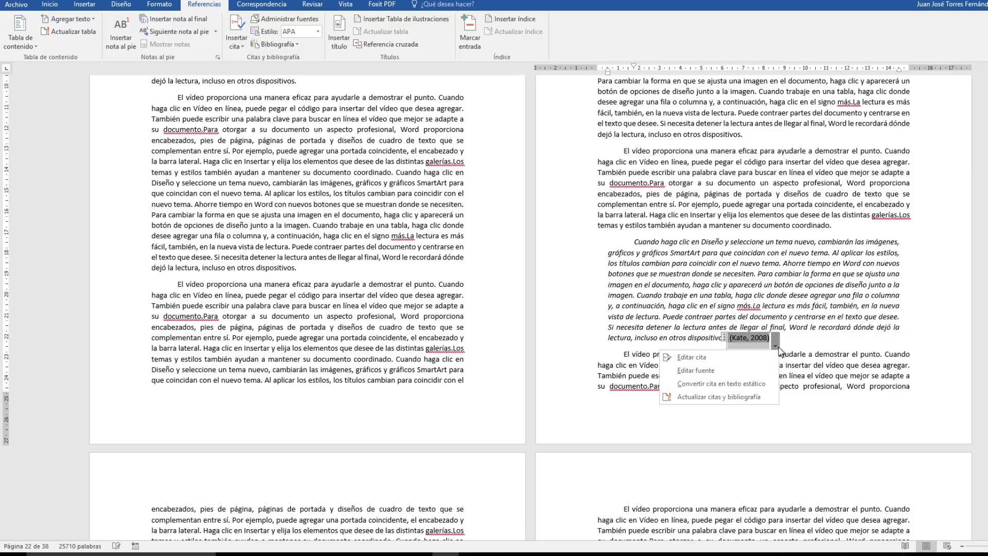
pyautogui.click(717, 357)
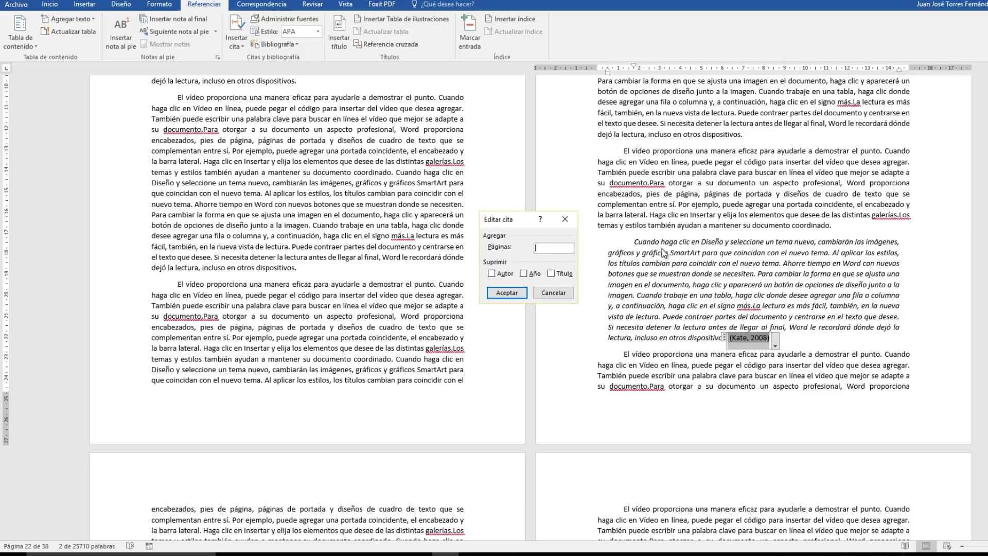
pyautogui.write('358')
pyautogui.click(502, 293)
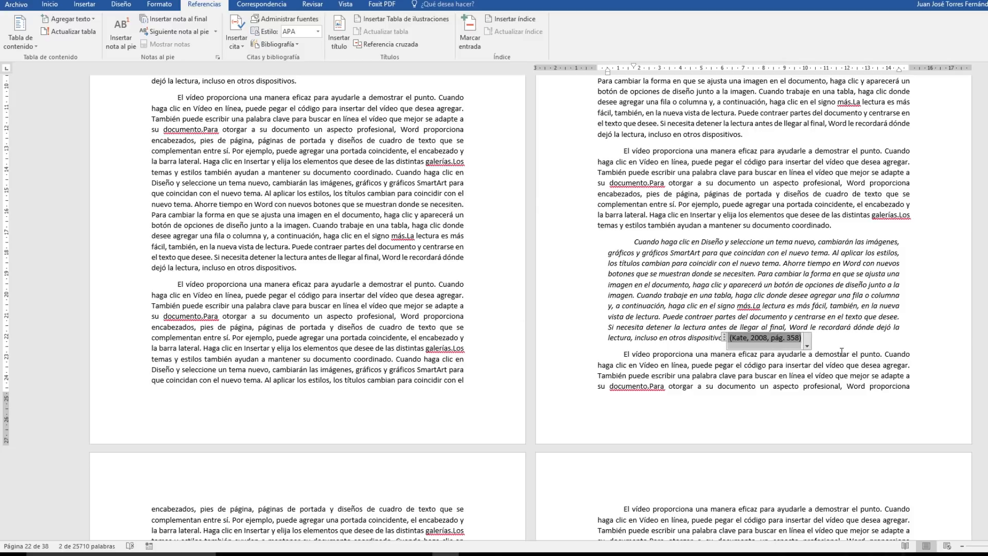
pyautogui.click(795, 352)
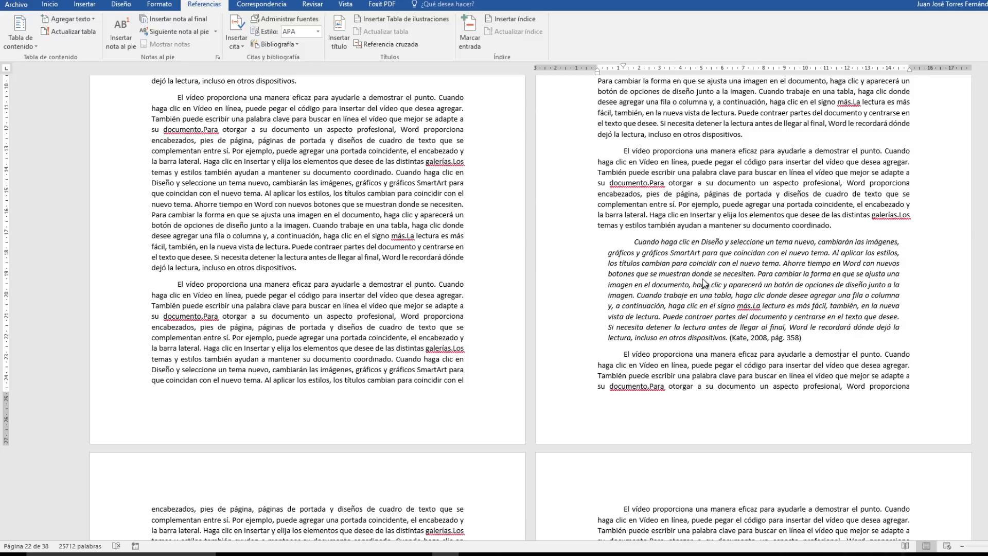
# Add the heading BIBLIOGRAFÍA on the blank last page of the document.
pyautogui.hotkey('ctrl', 'End')
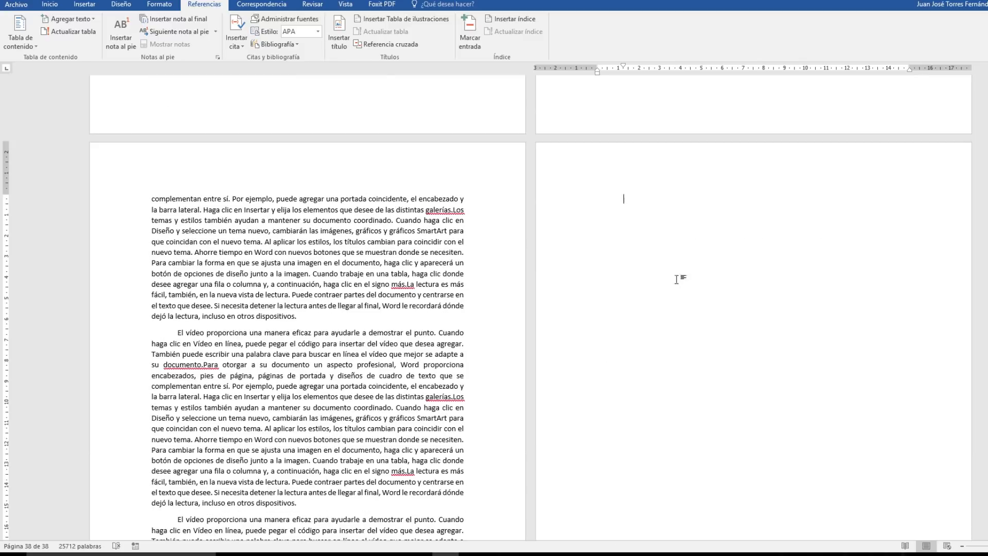
pyautogui.write('BIBLIOGRAFÍA')
# Center the BIBLIOGRAFÍA heading and remove its first-line indent.
pyautogui.click(549, 200)
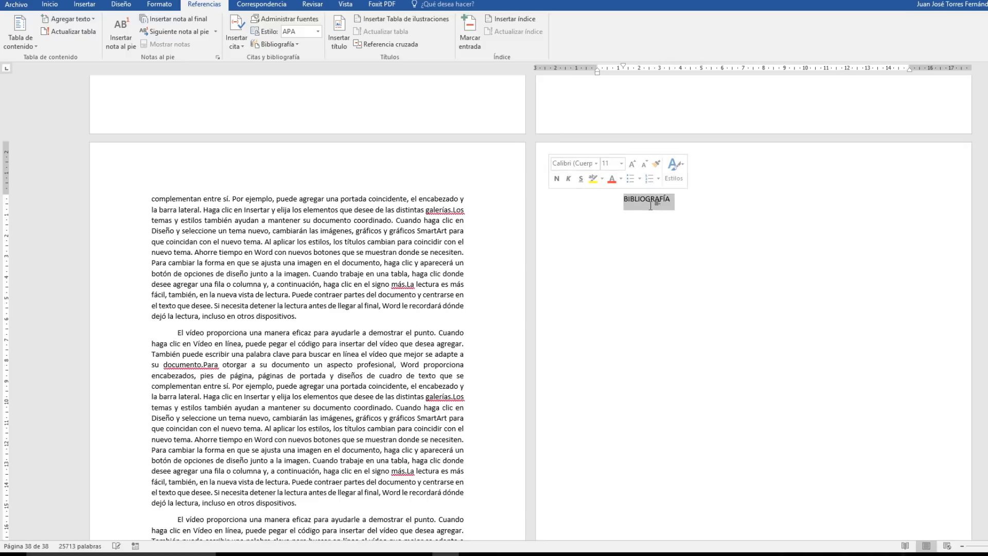
pyautogui.click(50, 5)
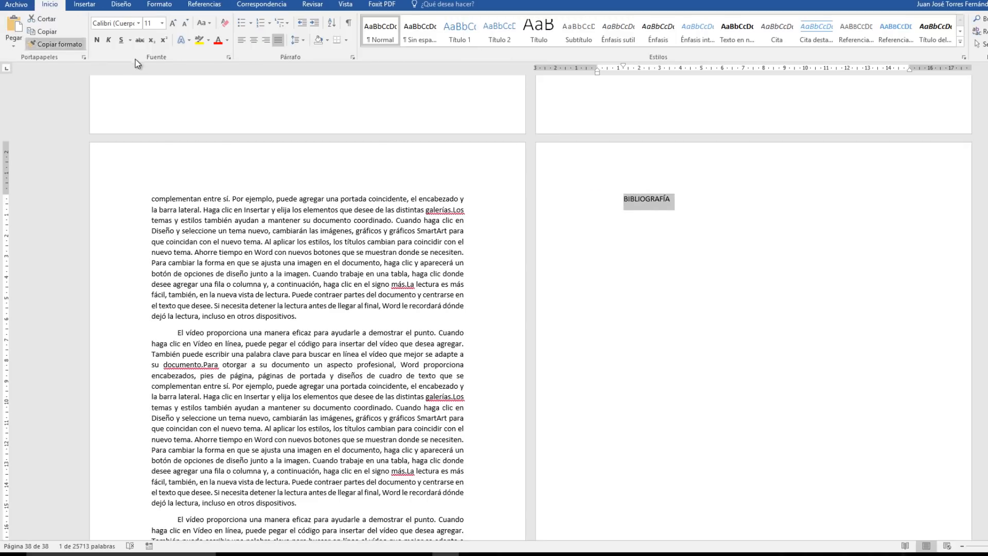
pyautogui.click(250, 41)
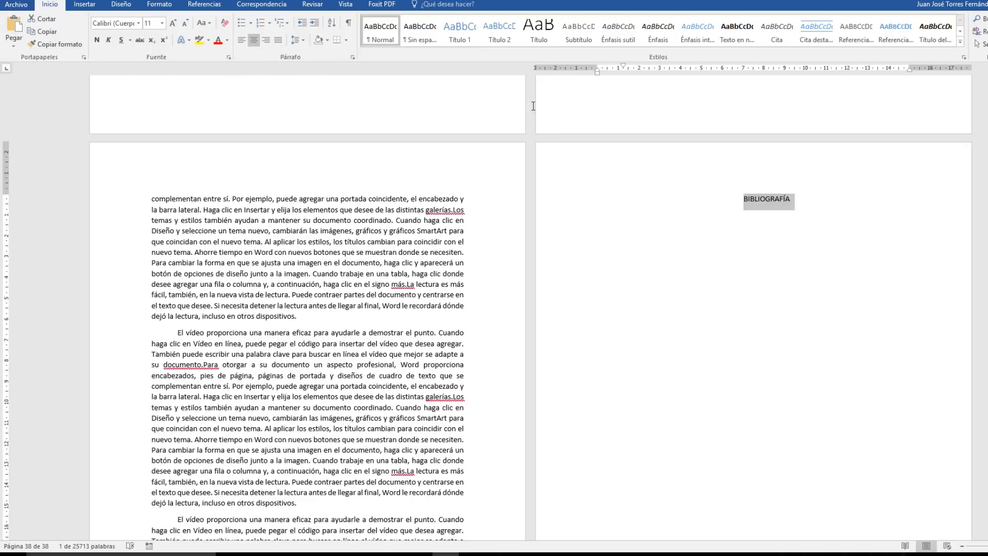
pyautogui.moveTo(624, 64); pyautogui.dragTo(598, 68)
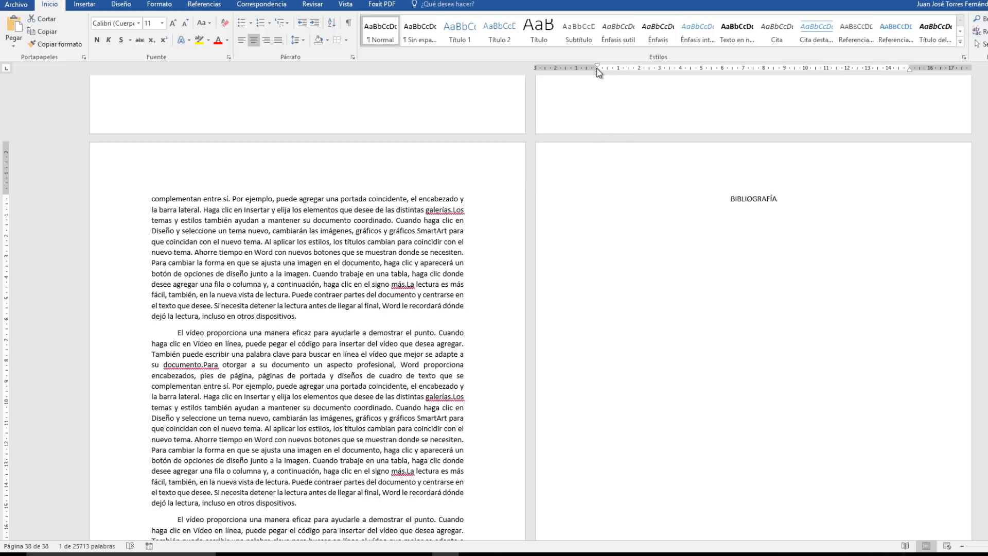
# Make the BIBLIOGRAFÍA heading bold and underlined with a font size of 22.
pyautogui.click(98, 42)
pyautogui.click(172, 23)
pyautogui.click(173, 23)
pyautogui.click(173, 23)
pyautogui.click(173, 23)
pyautogui.click(173, 23)
pyautogui.click(173, 24)
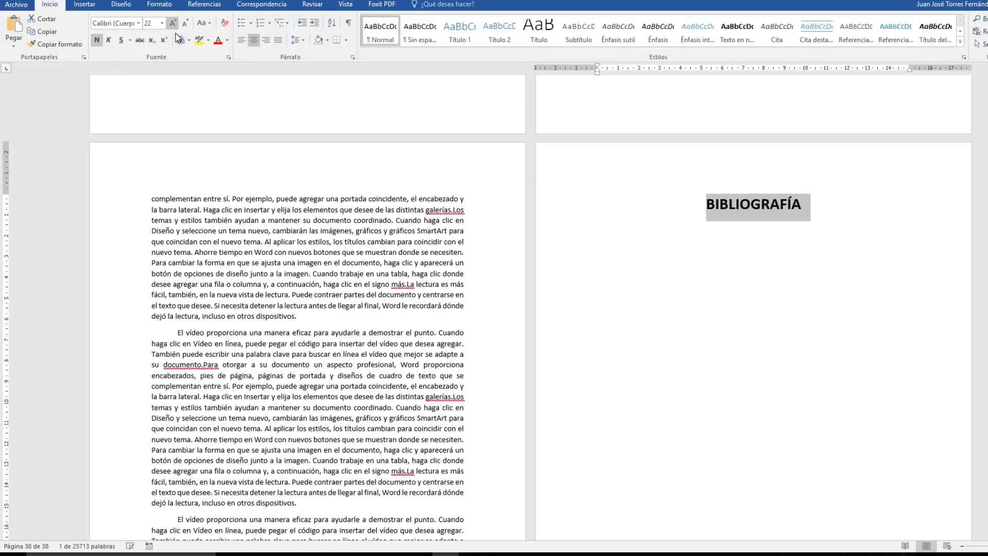
pyautogui.click(121, 43)
# Remove the first-line indent of the empty line below the heading and insert the automatic bibliography there without a built-in title.
pyautogui.click(634, 252)
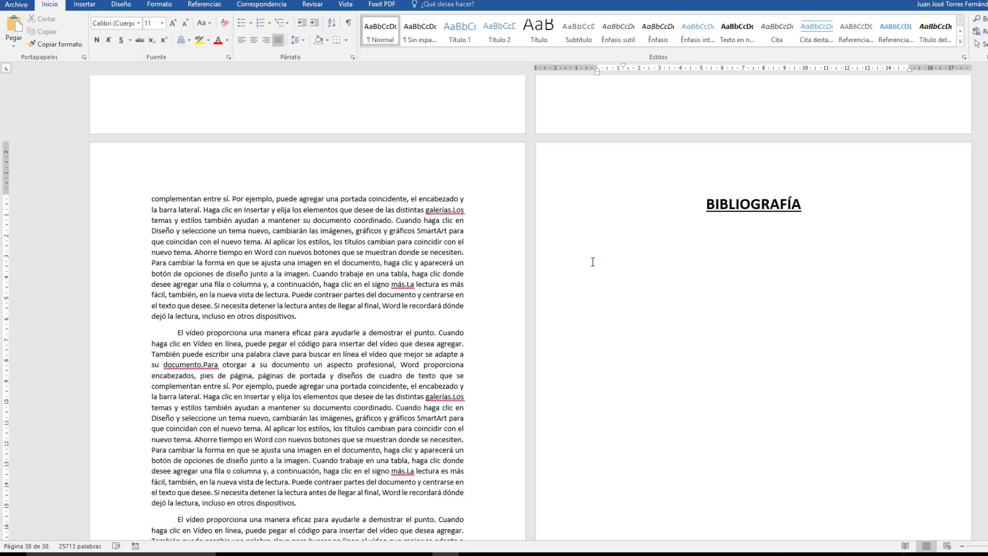
pyautogui.moveTo(624, 67); pyautogui.dragTo(598, 69)
pyautogui.click(204, 5)
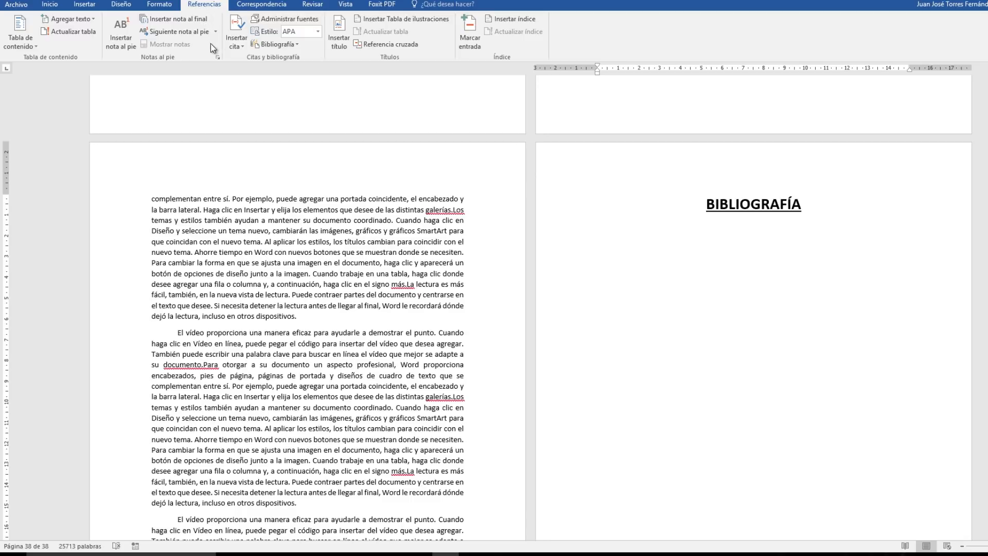
pyautogui.click(297, 45)
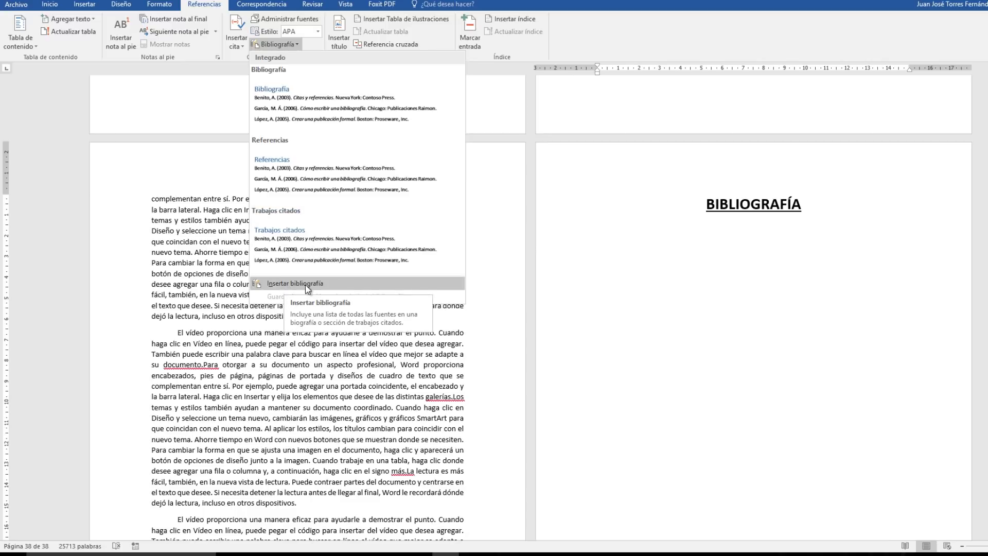
pyautogui.click(347, 288)
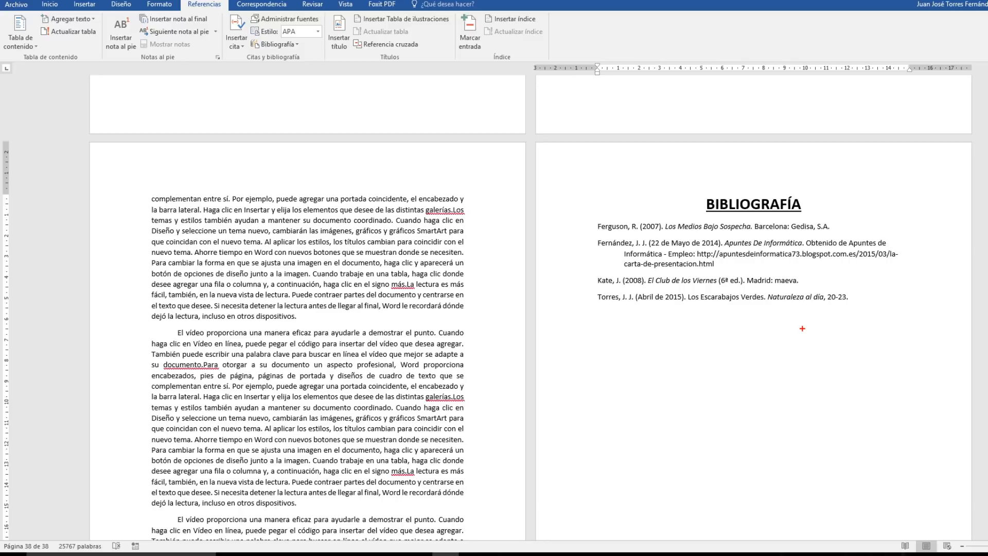
pyautogui.moveTo(569, 220)
pyautogui.mouseDown()
pyautogui.moveTo(763, 326)
pyautogui.moveTo(946, 318)
pyautogui.mouseUp()
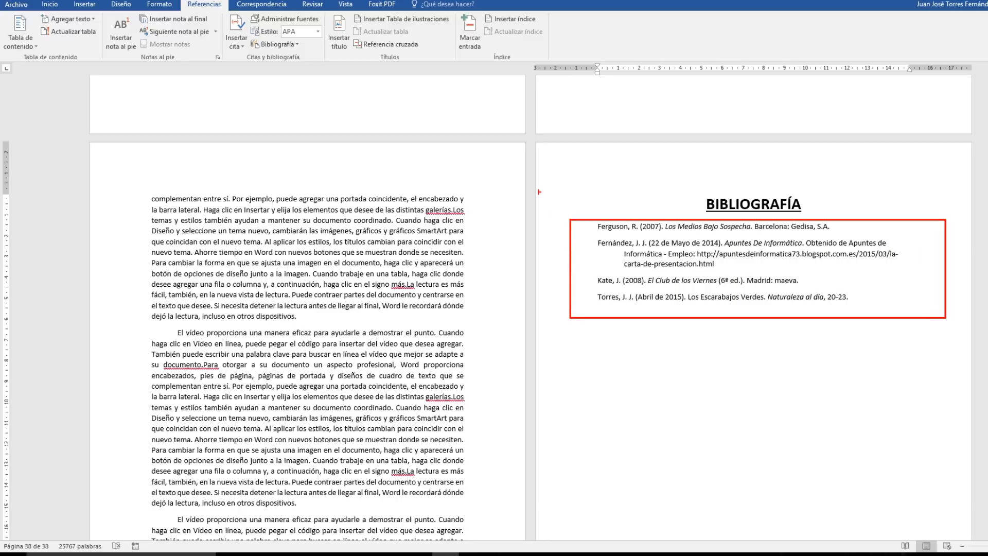
pyautogui.moveTo(596, 226); pyautogui.dragTo(553, 175)
pyautogui.moveTo(596, 242); pyautogui.dragTo(513, 165)
pyautogui.moveTo(592, 279); pyautogui.dragTo(551, 224)
pyautogui.moveTo(594, 297); pyautogui.dragTo(528, 253)
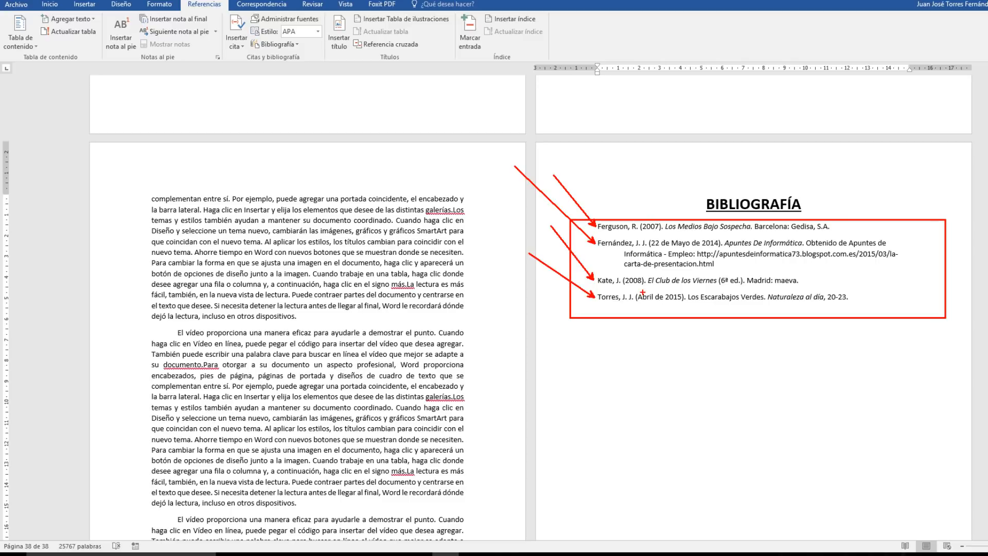
pyautogui.press('Escape')
pyautogui.rightClick(803, 328)
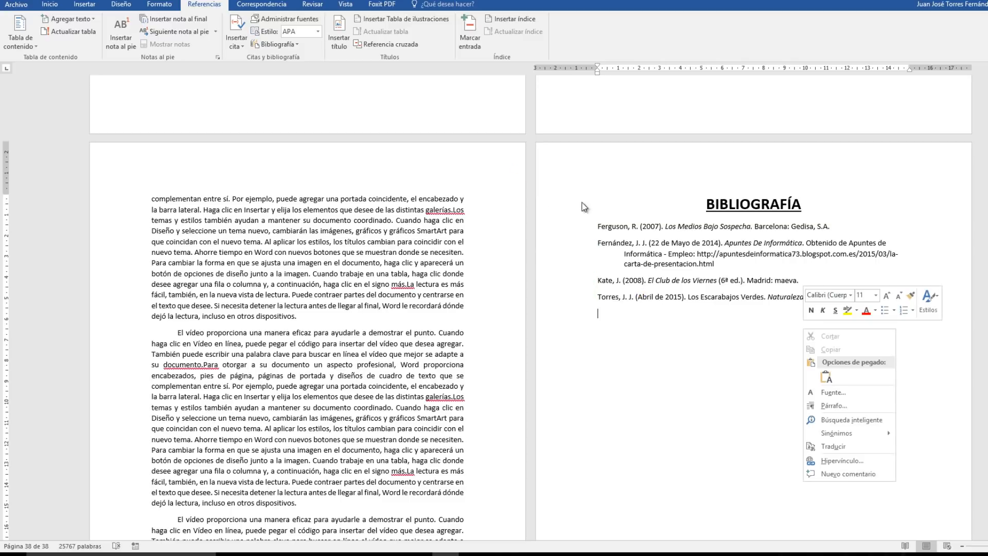
pyautogui.click(675, 301)
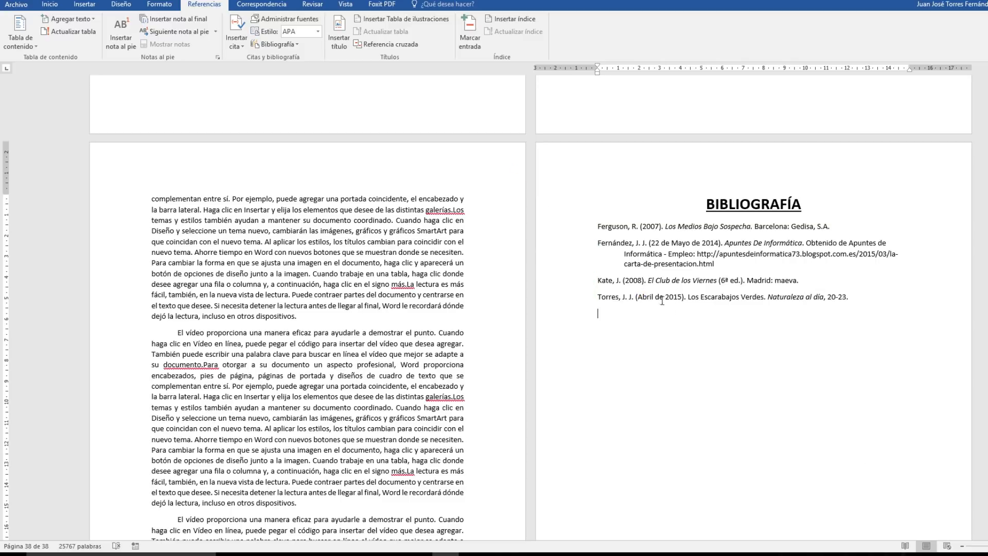
pyautogui.click(612, 282)
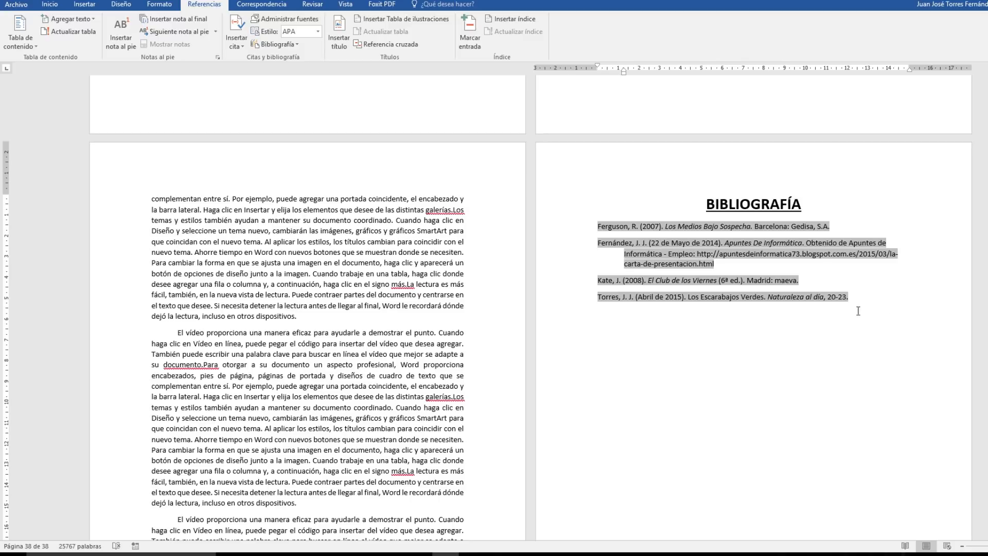
pyautogui.click(890, 309)
pyautogui.hotkey('ctrl', 'd')
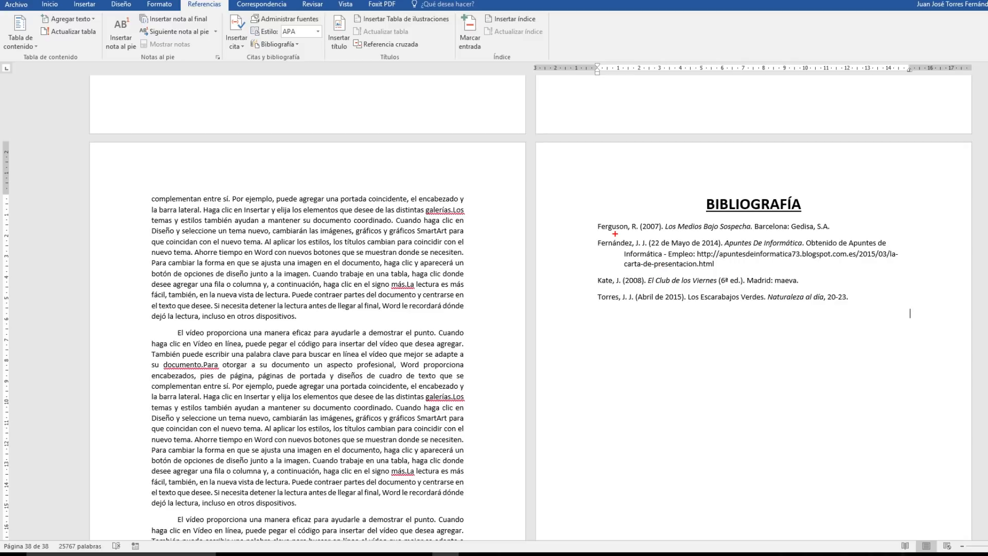
pyautogui.moveTo(612, 234); pyautogui.dragTo(833, 232)
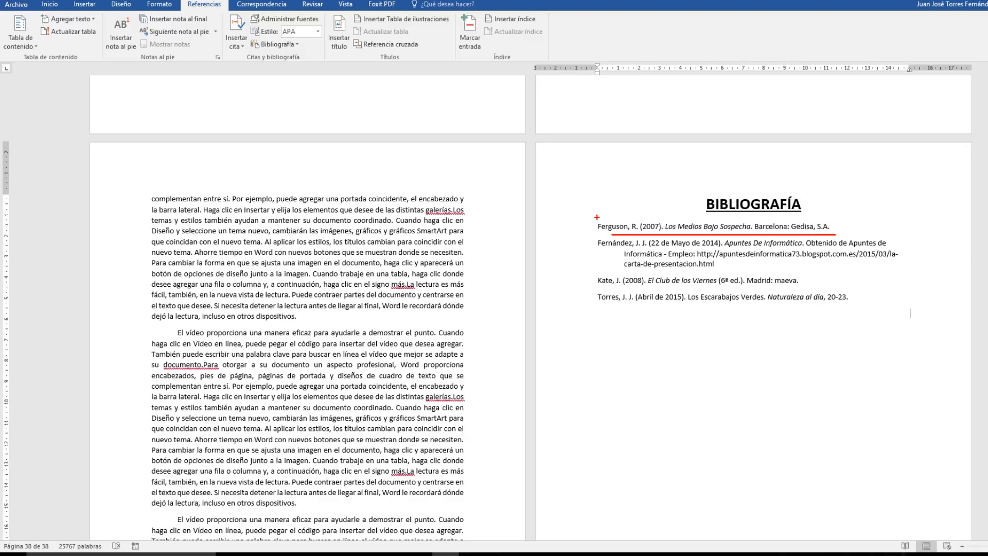
pyautogui.moveTo(624, 222); pyautogui.dragTo(632, 187)
pyautogui.moveTo(637, 220); pyautogui.dragTo(646, 191)
pyautogui.moveTo(650, 228)
pyautogui.mouseDown()
pyautogui.moveTo(772, 233)
pyautogui.moveTo(752, 233)
pyautogui.mouseUp()
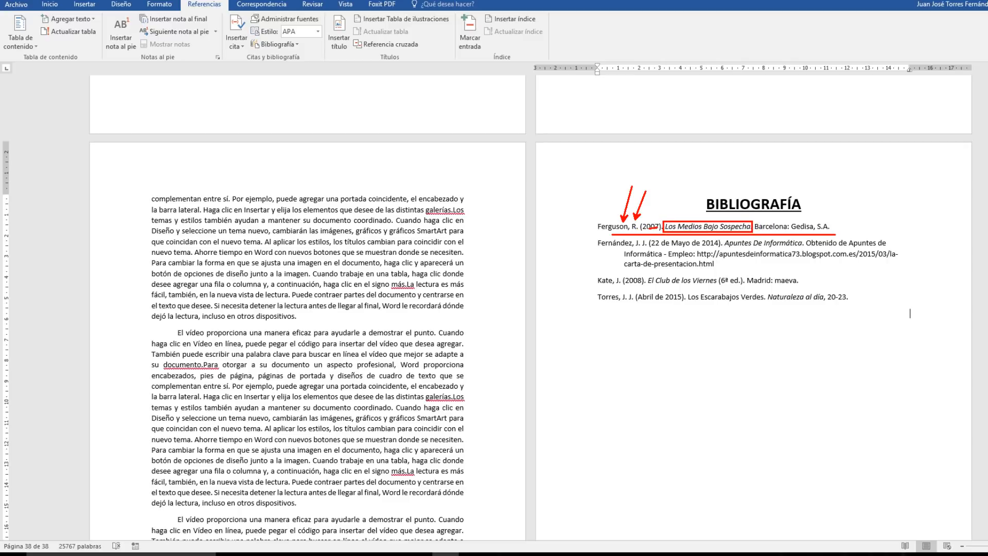
pyautogui.moveTo(686, 225); pyautogui.dragTo(693, 165)
pyautogui.moveTo(765, 231); pyautogui.dragTo(832, 231)
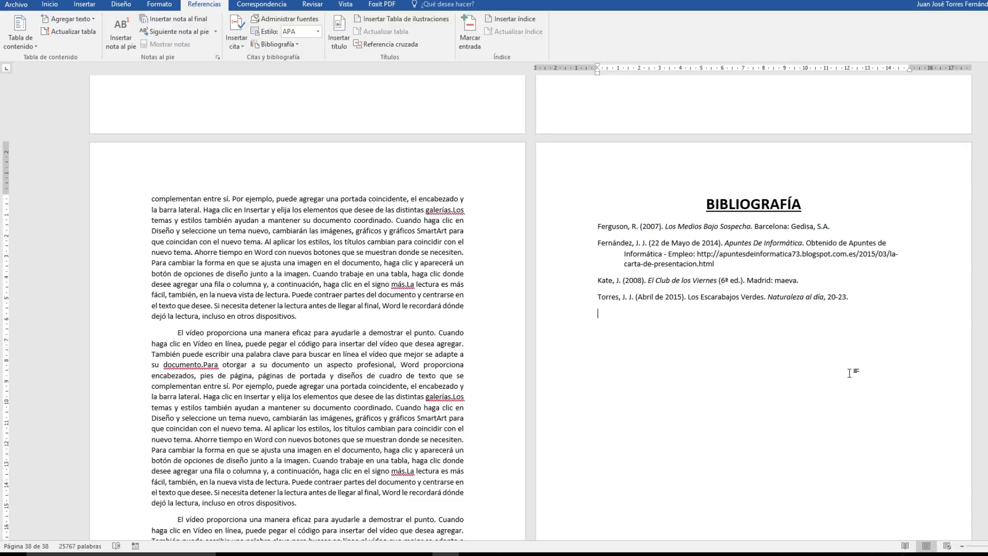